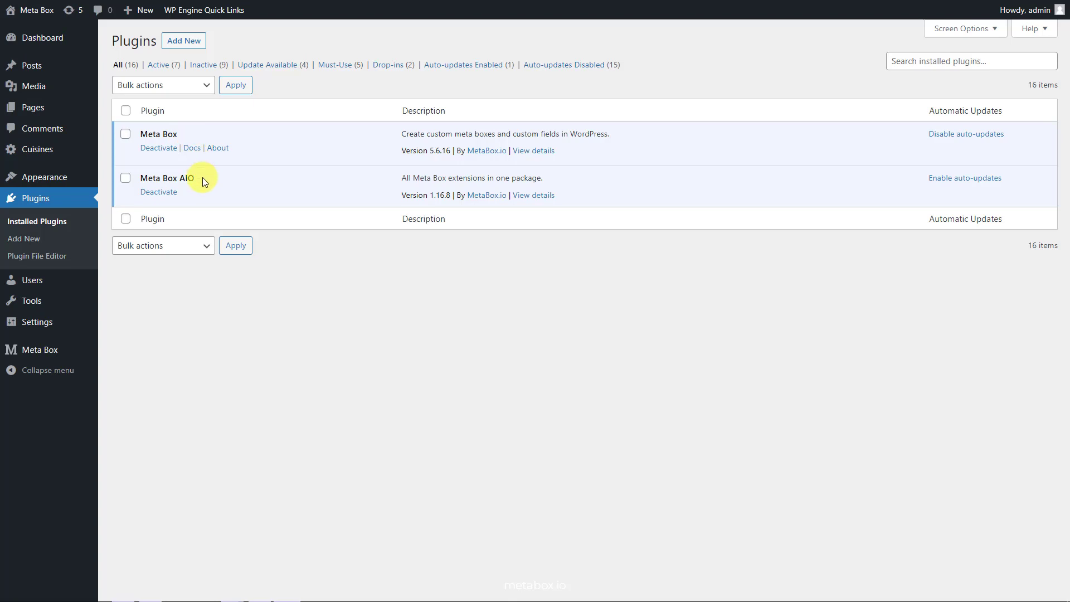
Review the Meta Box Extensions page, where MB Custom Table and MB Views are enabled.
{"action": "mouse_move", "coordinate": [78, 341]}
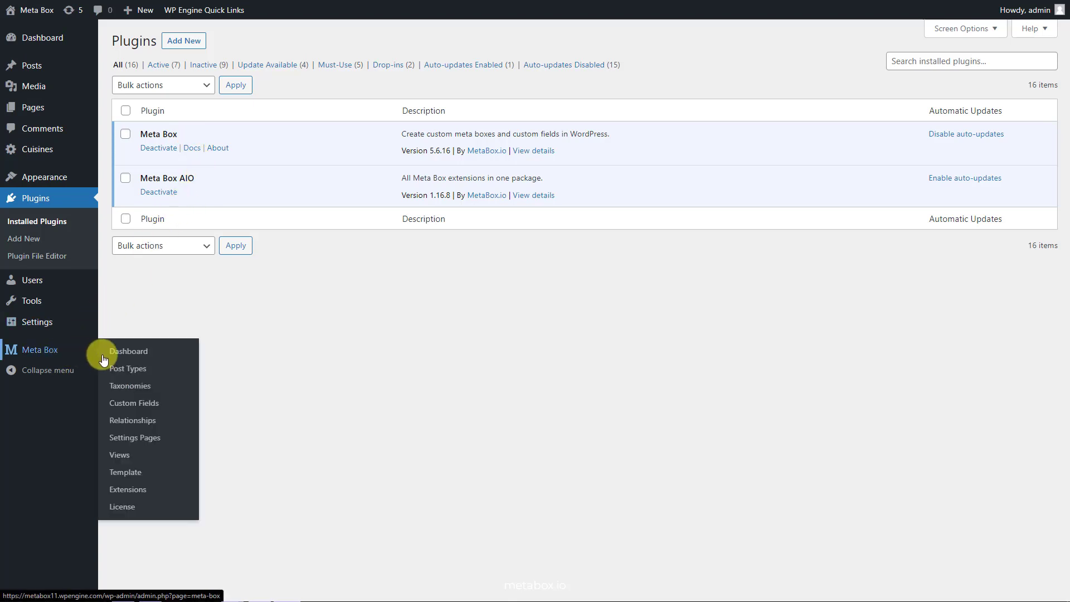
{"action": "left_click", "coordinate": [156, 491]}
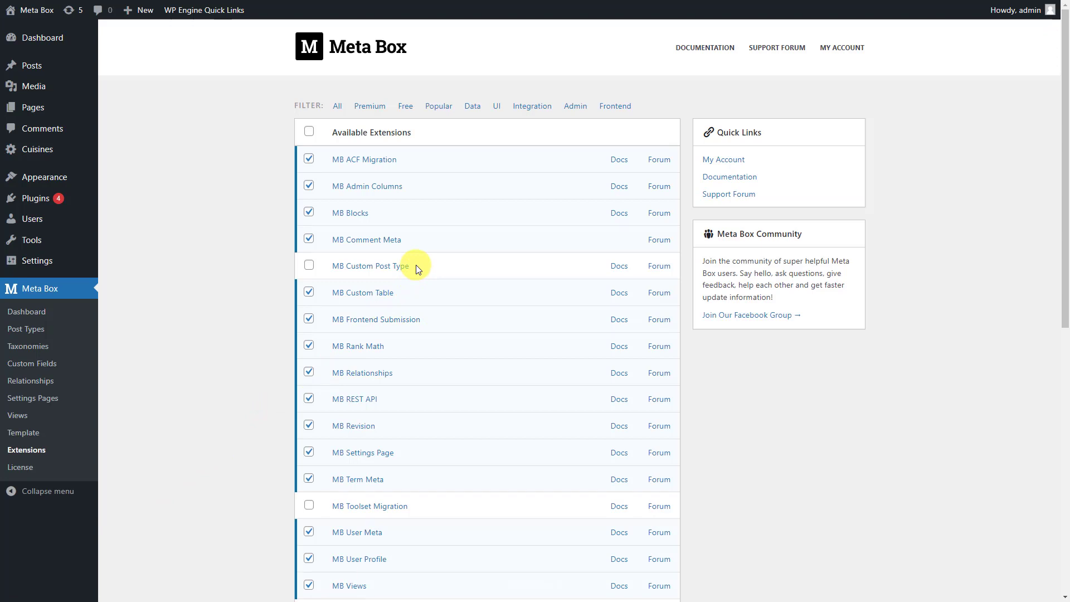
{"action": "scroll", "coordinate": [416, 266], "scroll_direction": "down", "scroll_amount": 4}
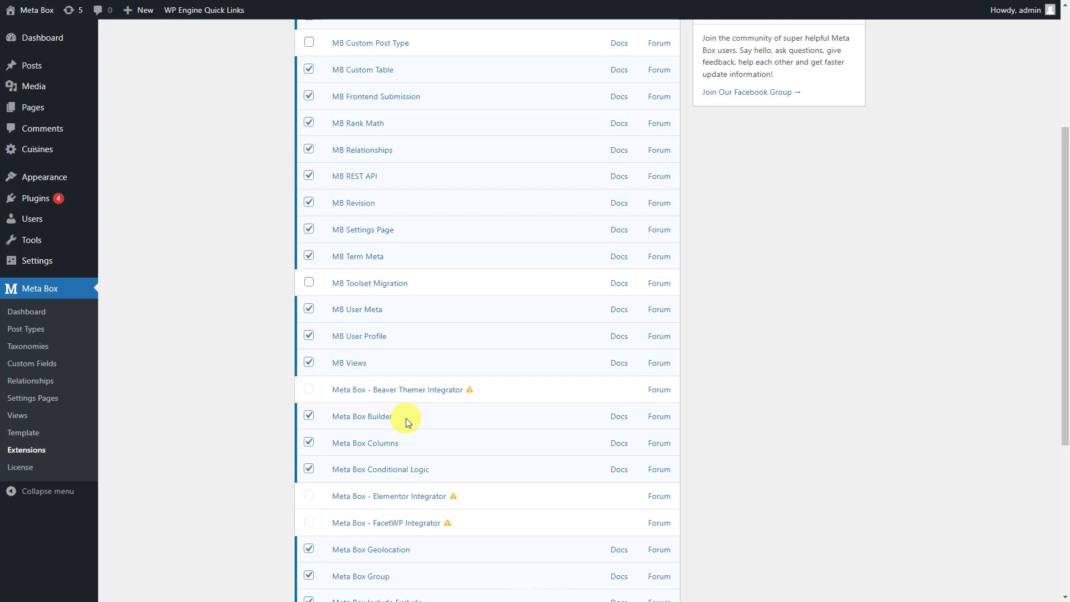
{"action": "scroll", "coordinate": [405, 418], "scroll_direction": "up", "scroll_amount": 4}
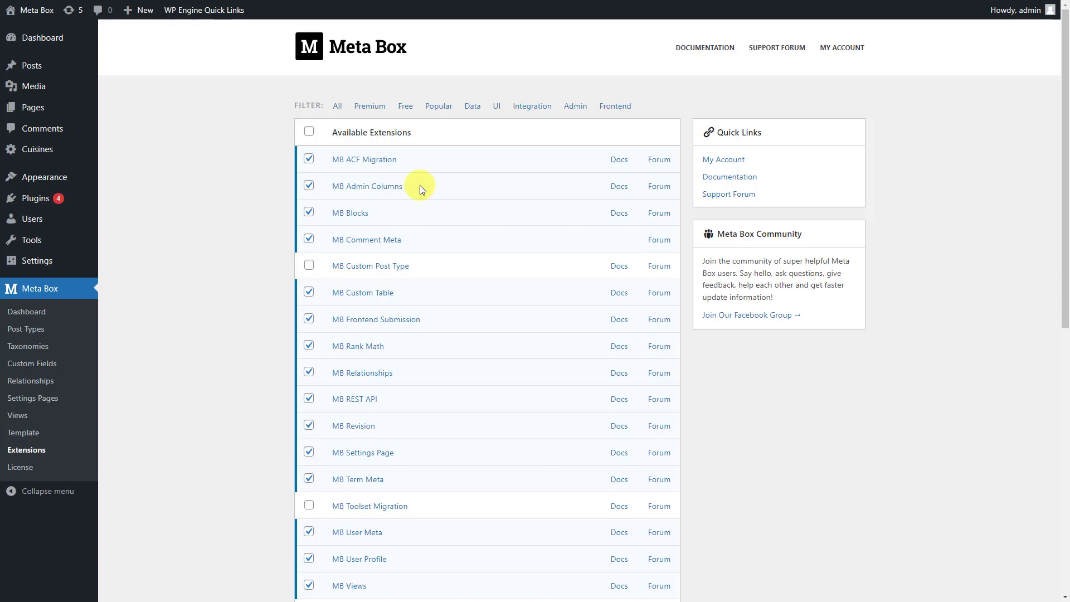
Activate the Bricks theme from the installed themes.
{"action": "mouse_move", "coordinate": [78, 176]}
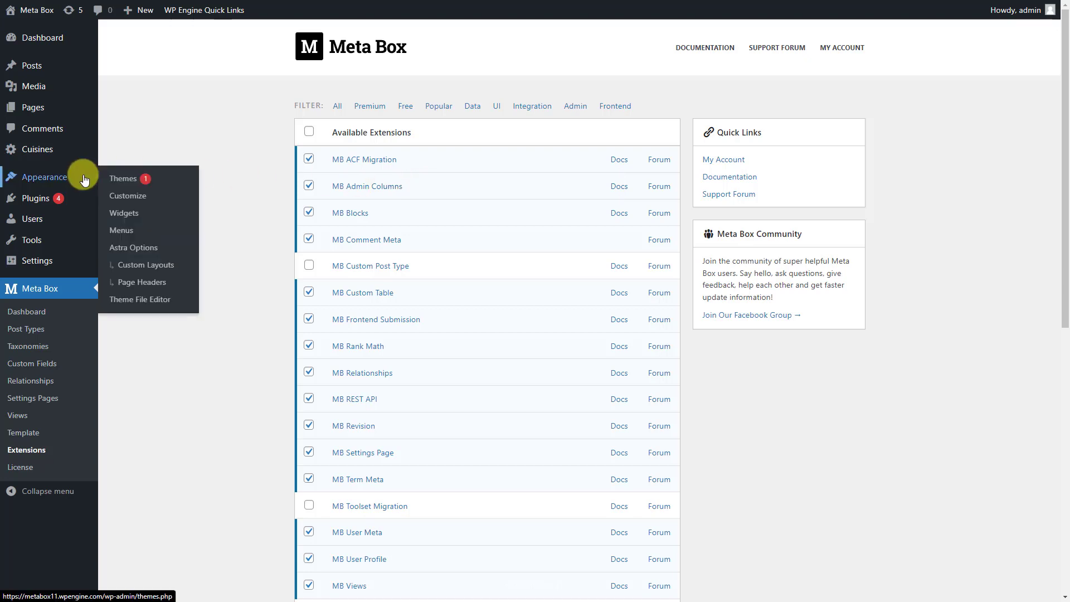
{"action": "left_click", "coordinate": [156, 180]}
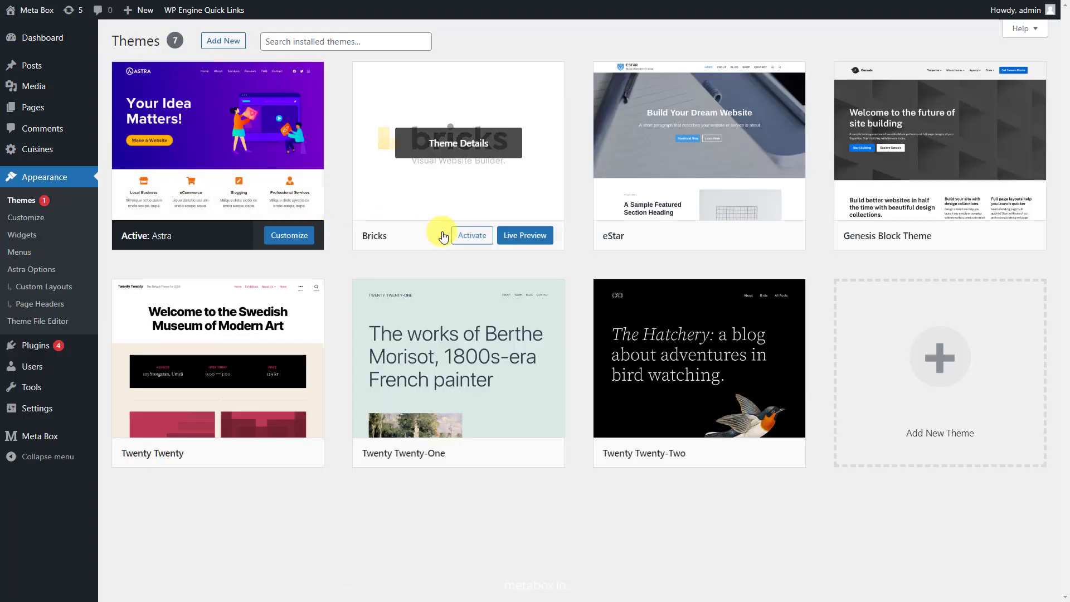
{"action": "left_click", "coordinate": [472, 235]}
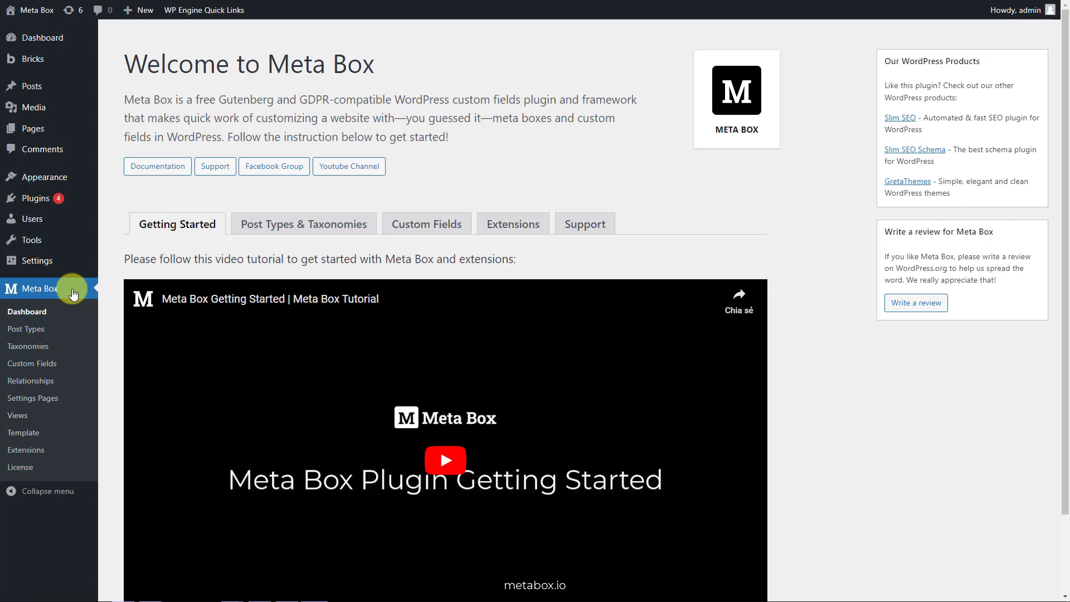
Publish a new Meta Box post type with plural name 'Cuisines' and singular name 'Cuisine'.
{"action": "left_click", "coordinate": [33, 329]}
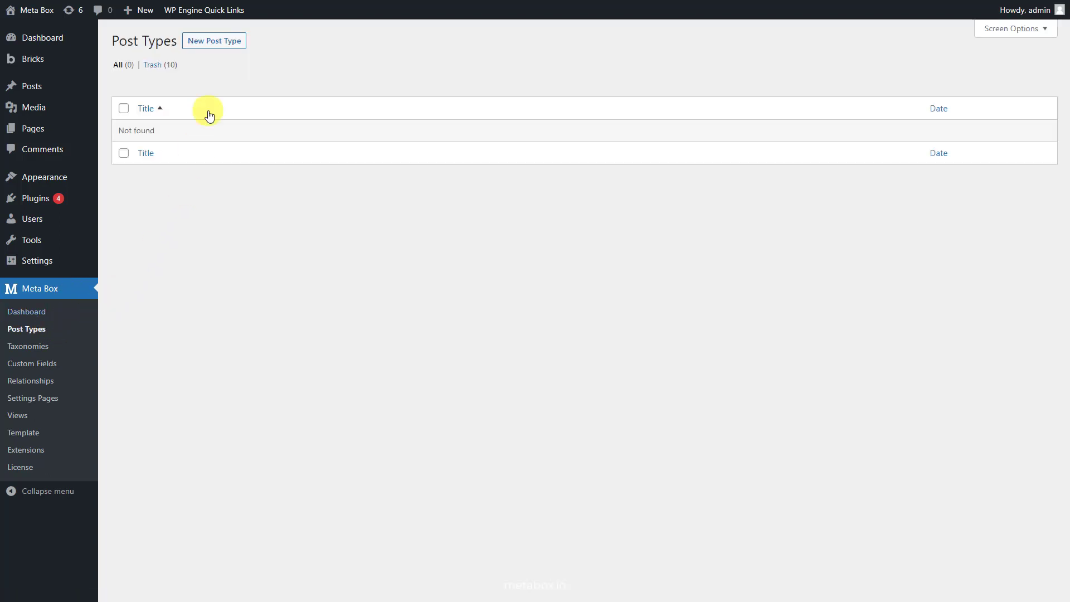
{"action": "left_click", "coordinate": [225, 41]}
{"action": "left_click", "coordinate": [341, 108]}
{"action": "type", "text": "Cuisines"}
{"action": "left_click", "coordinate": [346, 145]}
{"action": "type", "text": "Cuisine"}
{"action": "left_click", "coordinate": [1019, 192]}
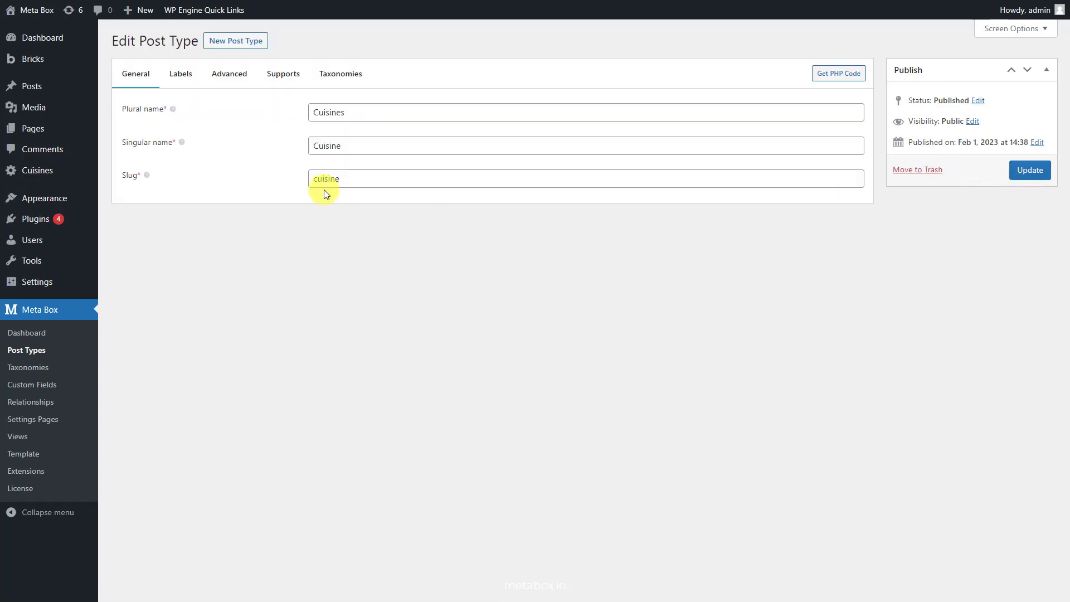
{"action": "mouse_move", "coordinate": [77, 173]}
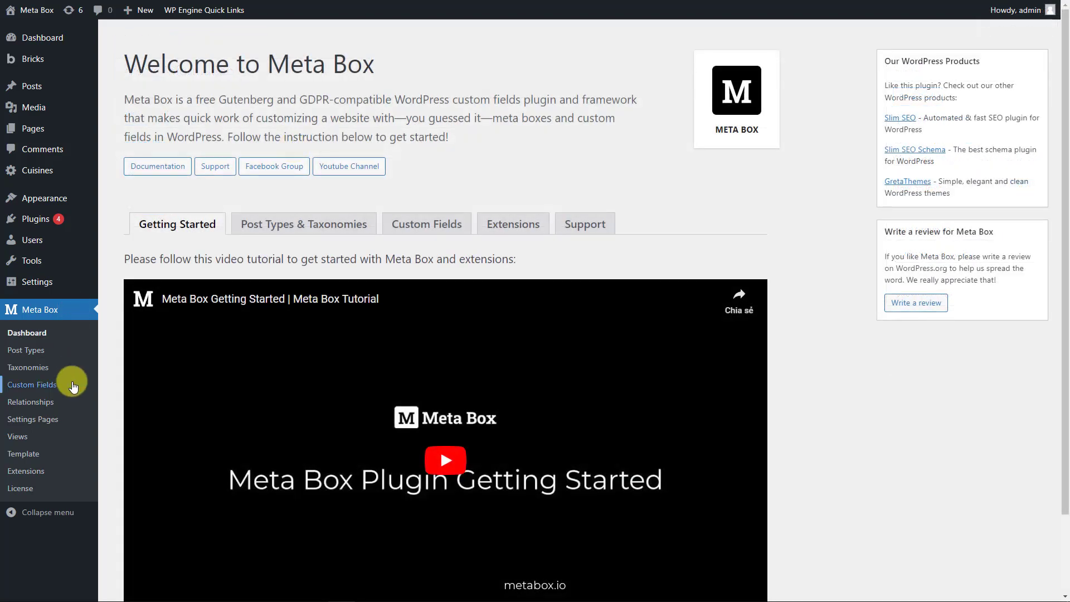
Start a 'Cuisines Information' field group with a text field labelled 'Original Price'.
{"action": "left_click", "coordinate": [73, 386]}
{"action": "left_click", "coordinate": [223, 44]}
{"action": "type", "text": "Cuisines Infor"}
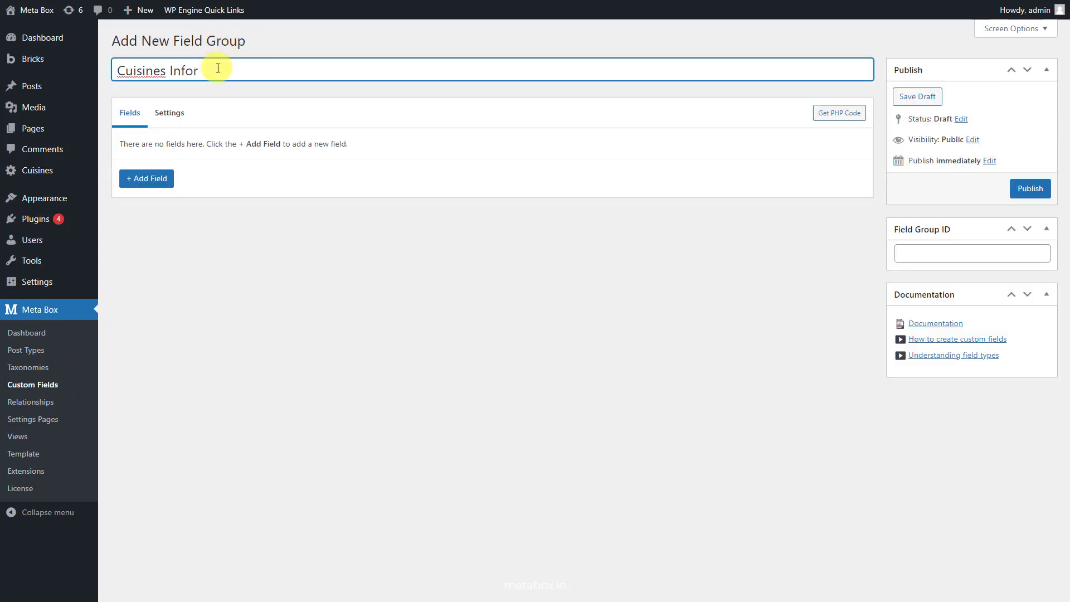
{"action": "type", "text": "mation"}
{"action": "left_click", "coordinate": [153, 180]}
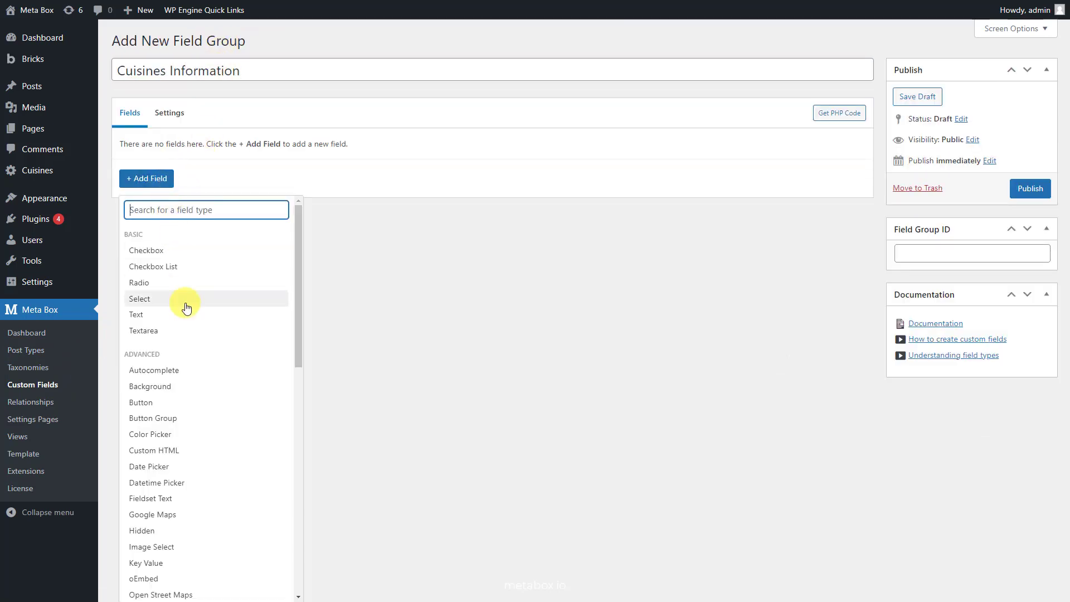
{"action": "left_click", "coordinate": [180, 312]}
{"action": "left_click", "coordinate": [284, 151]}
{"action": "double_click", "coordinate": [291, 195]}
{"action": "type", "text": "Original Price"}
Show Original Price as an admin column titled 'Original Price'.
{"action": "scroll", "coordinate": [294, 194], "scroll_direction": "down", "scroll_amount": 3}
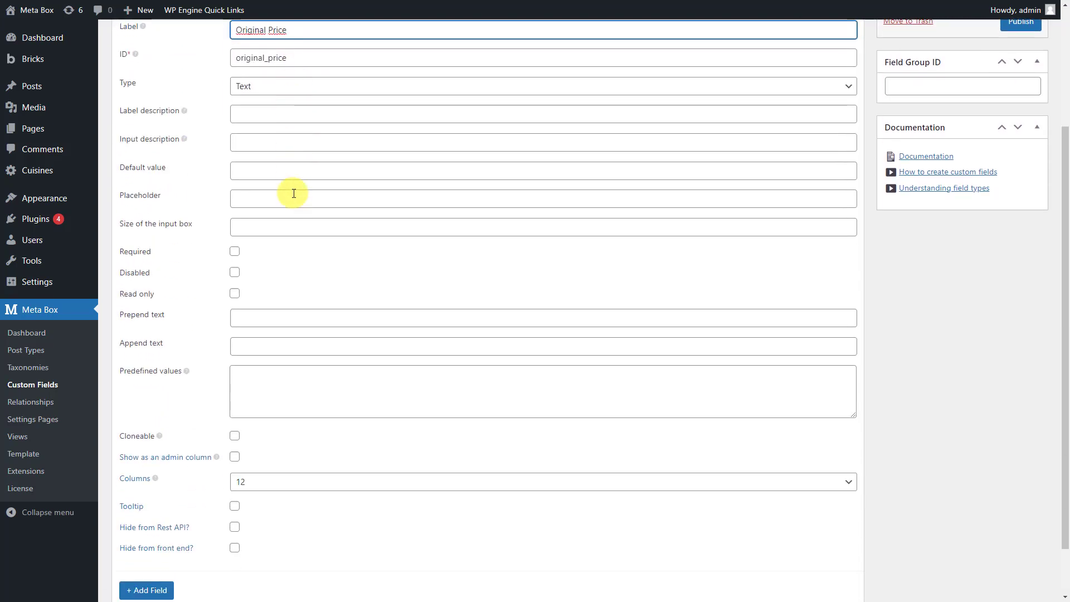
{"action": "scroll", "coordinate": [293, 194], "scroll_direction": "down", "scroll_amount": 1}
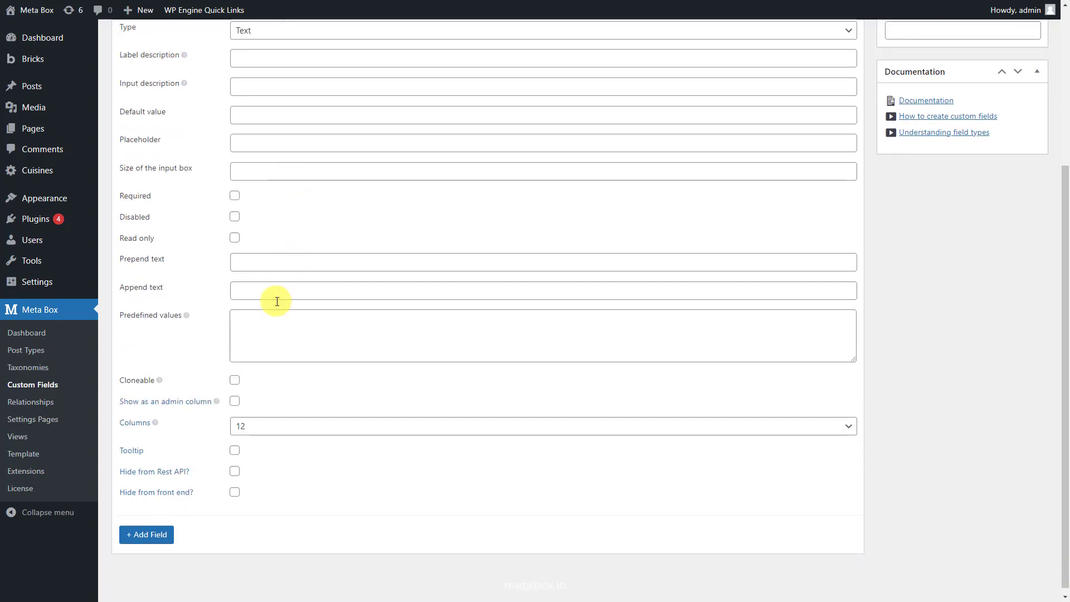
{"action": "left_click", "coordinate": [234, 402]}
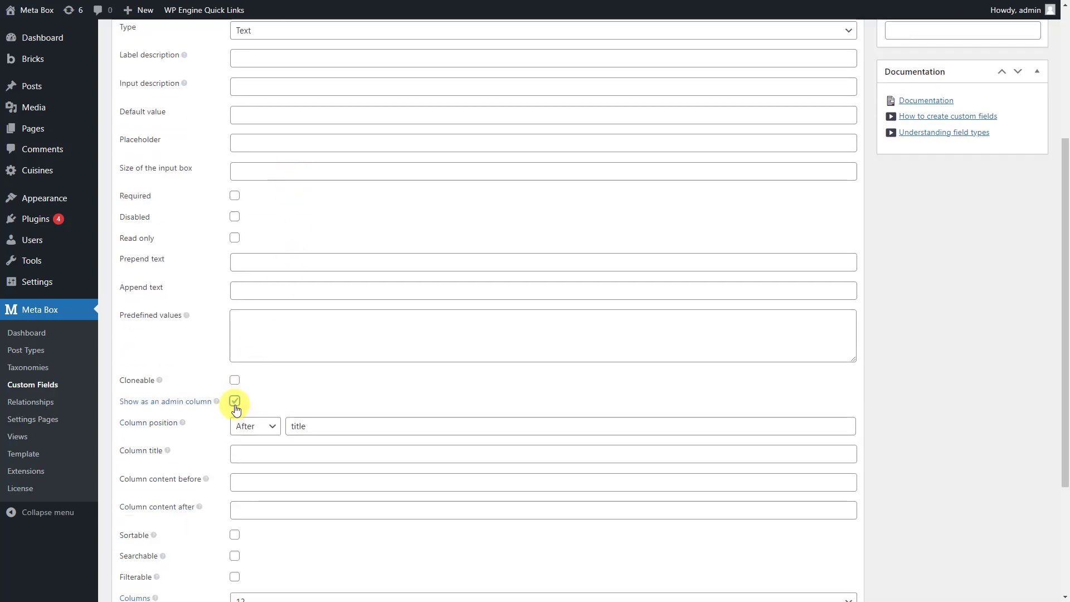
{"action": "left_click", "coordinate": [279, 451]}
{"action": "type", "text": "Original Price"}
{"action": "scroll", "coordinate": [291, 453], "scroll_direction": "down", "scroll_amount": 1}
{"action": "scroll", "coordinate": [292, 454], "scroll_direction": "up", "scroll_amount": 6}
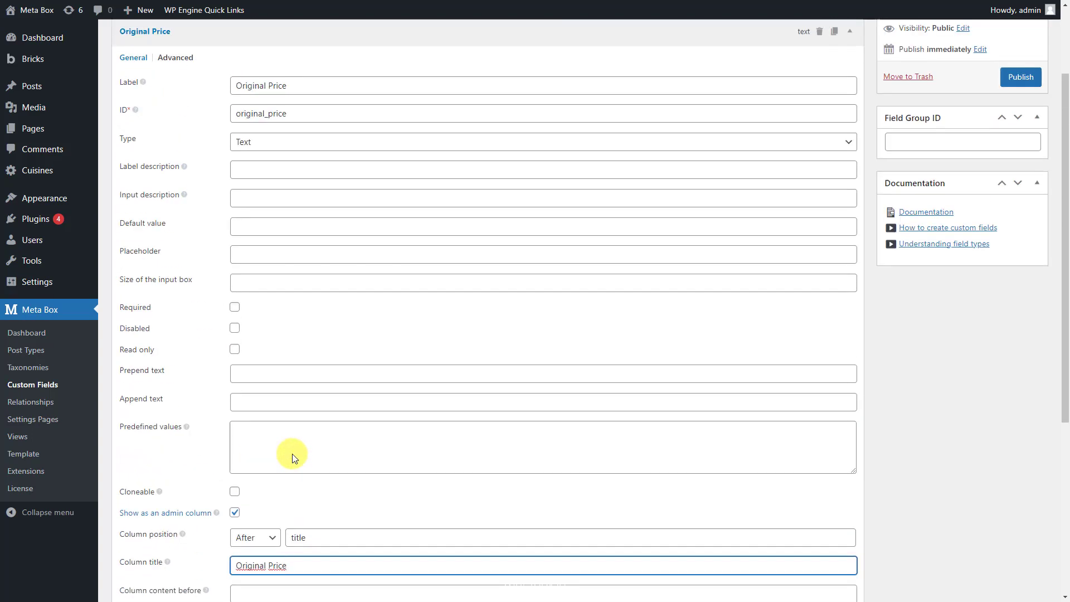
{"action": "left_click", "coordinate": [318, 147]}
Add a second text field labelled 'Promotional Price'.
{"action": "left_click", "coordinate": [146, 176]}
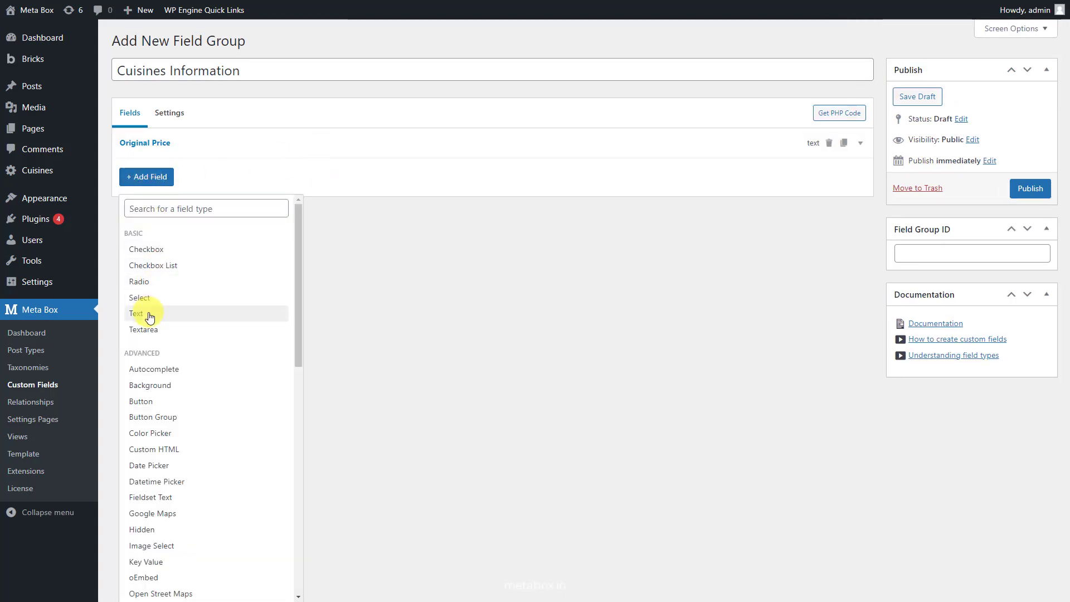
{"action": "left_click", "coordinate": [140, 313]}
{"action": "left_click", "coordinate": [210, 174]}
{"action": "double_click", "coordinate": [263, 226]}
{"action": "type", "text": "Promotional Price"}
Show Promotional Price as an admin column after original_price, titled 'Promotional Price'.
{"action": "scroll", "coordinate": [262, 227], "scroll_direction": "down", "scroll_amount": 4}
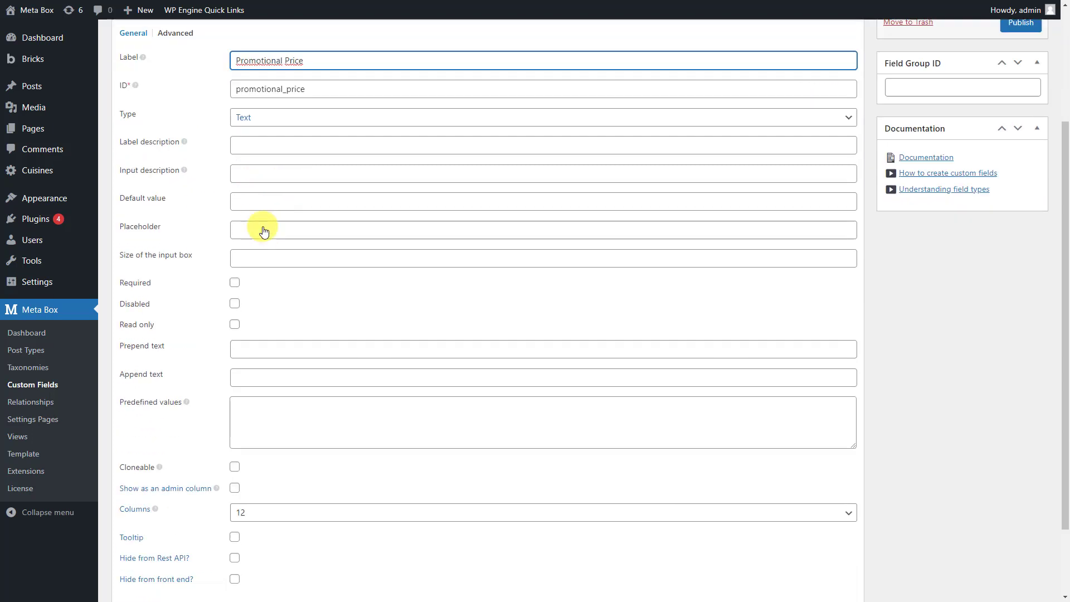
{"action": "left_click", "coordinate": [234, 396]}
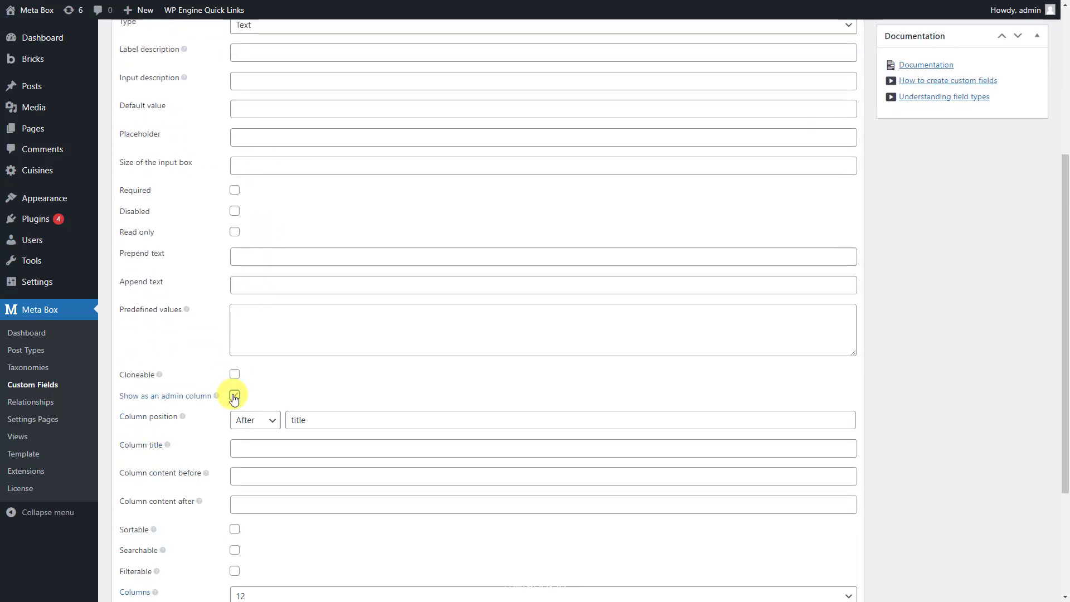
{"action": "double_click", "coordinate": [299, 421]}
{"action": "type", "text": "original_price"}
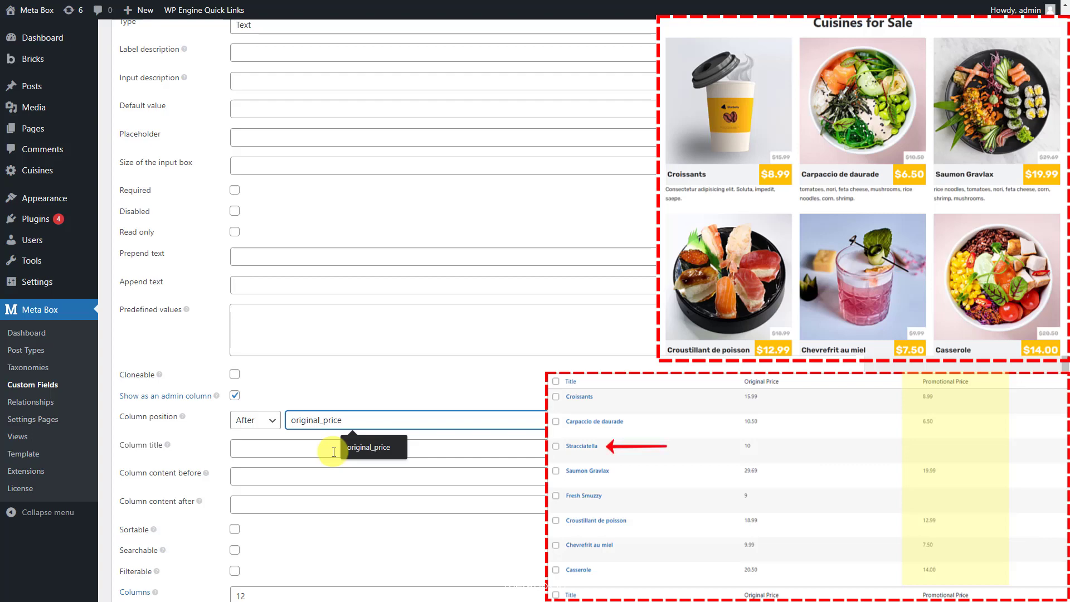
{"action": "left_click", "coordinate": [334, 451]}
{"action": "type", "text": "Promotional Price"}
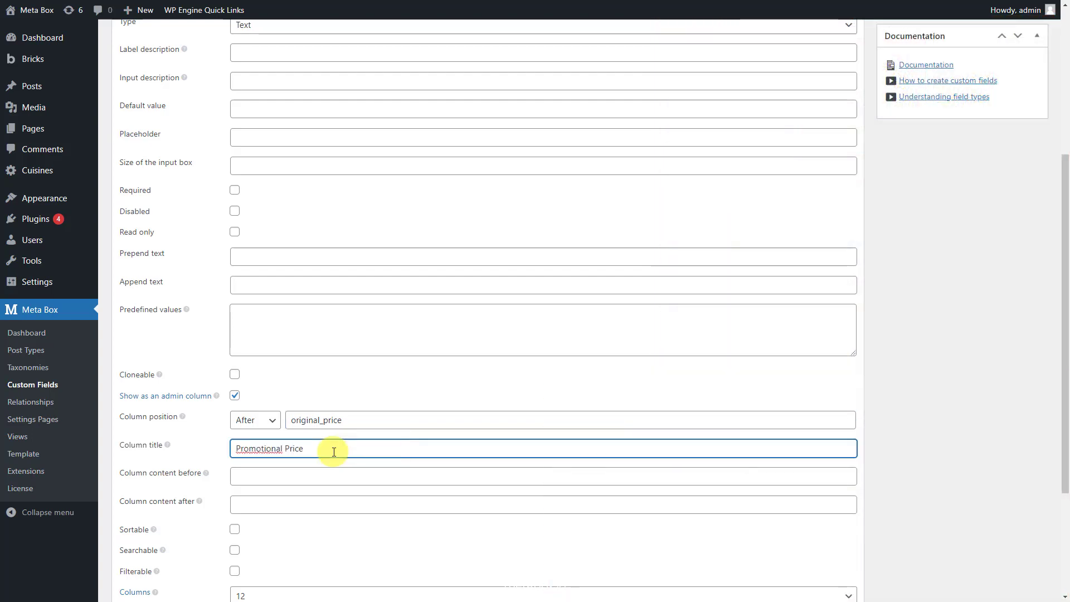
{"action": "scroll", "coordinate": [334, 452], "scroll_direction": "up", "scroll_amount": 4}
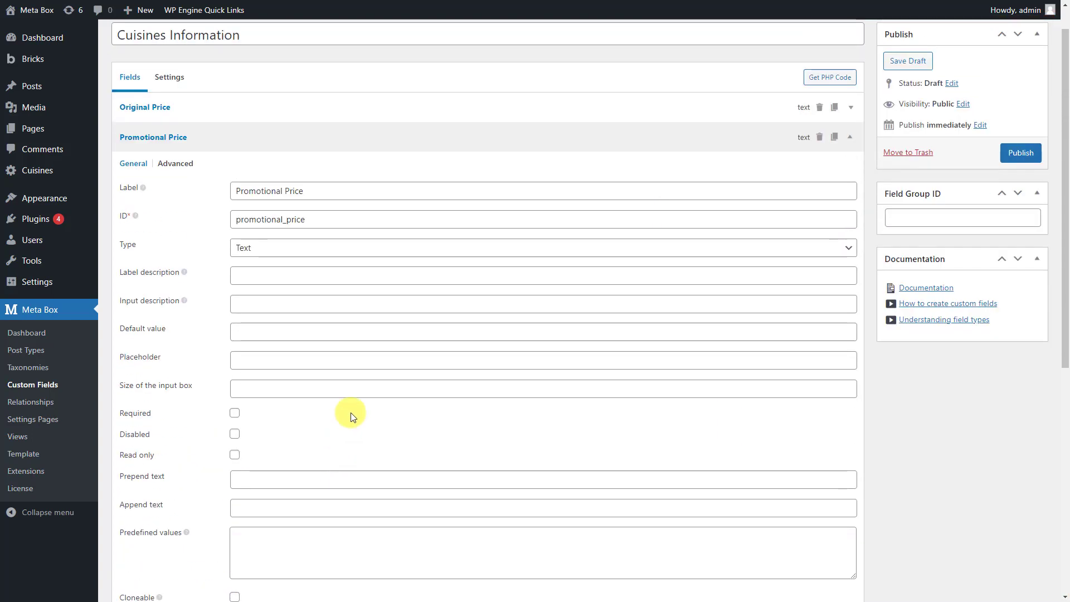
Set the field group's location to Cuisine instead of Post and publish it.
{"action": "left_click", "coordinate": [329, 140]}
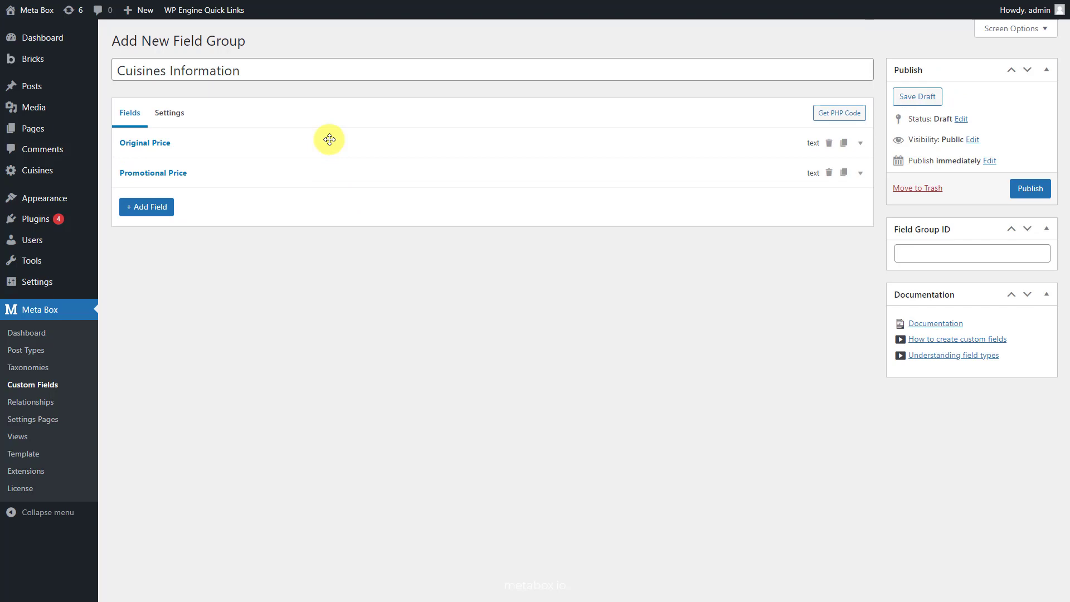
{"action": "left_click", "coordinate": [171, 114]}
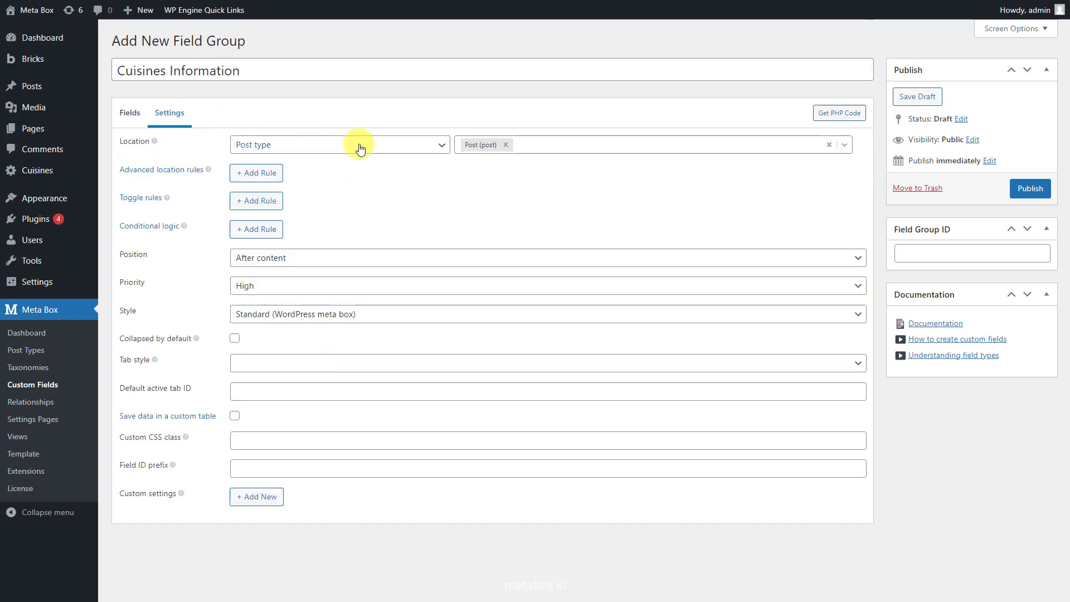
{"action": "left_click", "coordinate": [505, 145]}
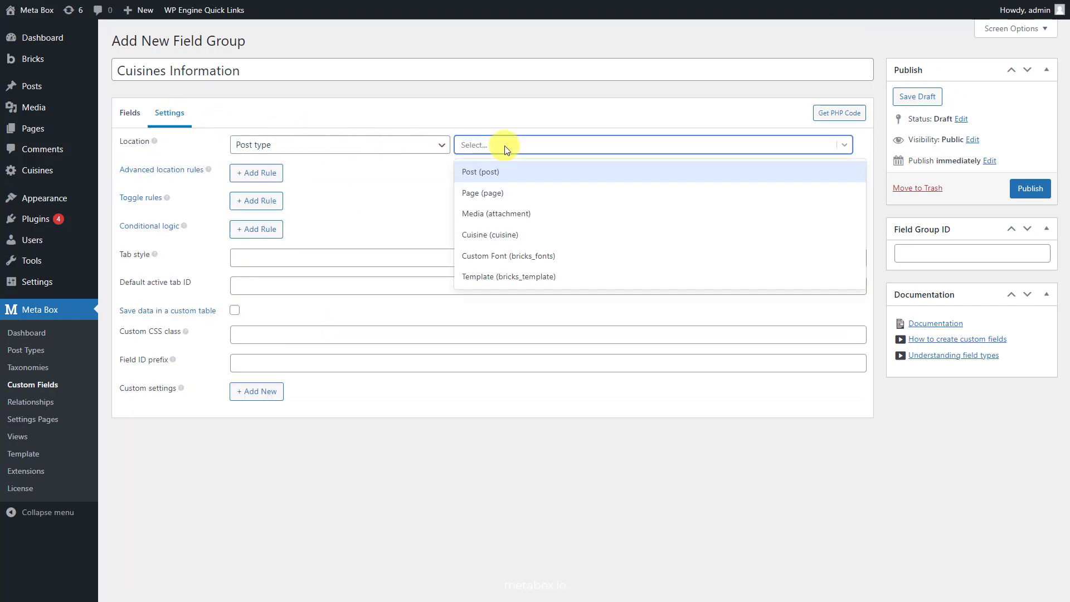
{"action": "left_click", "coordinate": [524, 234]}
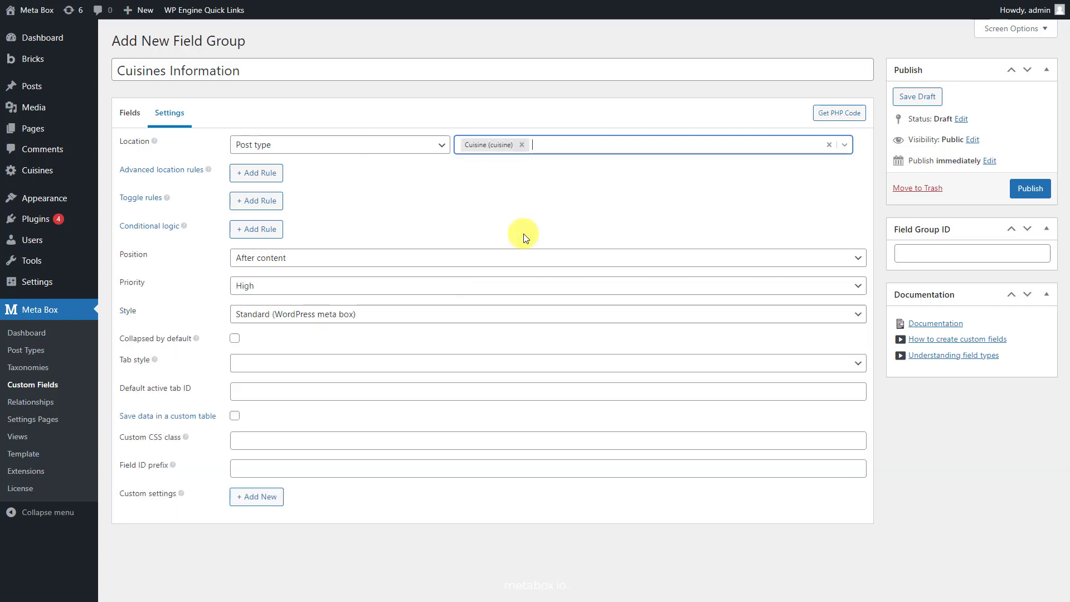
{"action": "left_click", "coordinate": [1016, 194]}
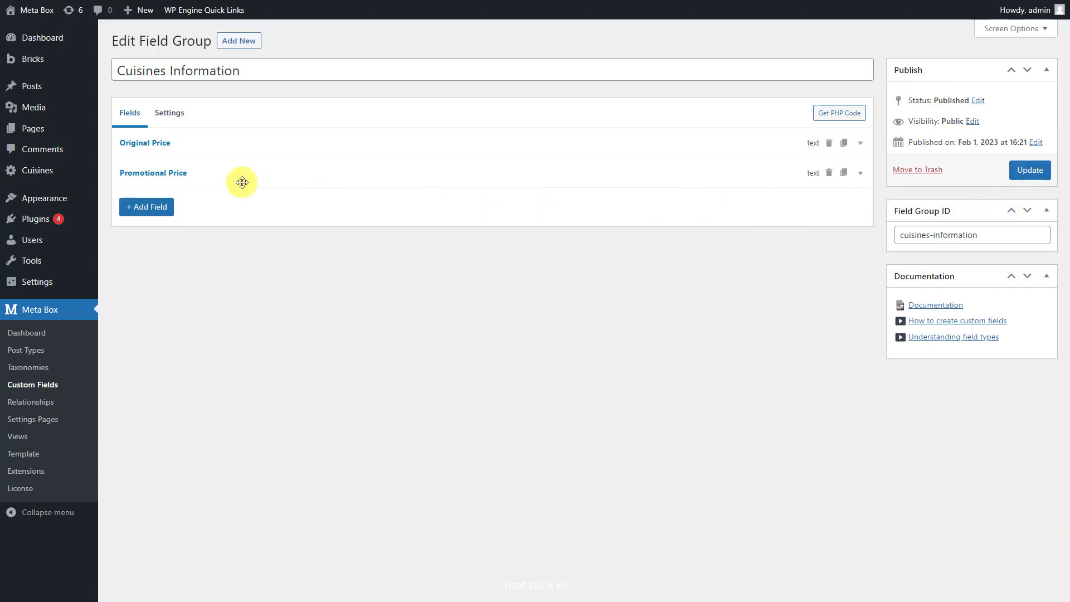
{"action": "mouse_move", "coordinate": [78, 167]}
{"action": "left_click", "coordinate": [124, 191]}
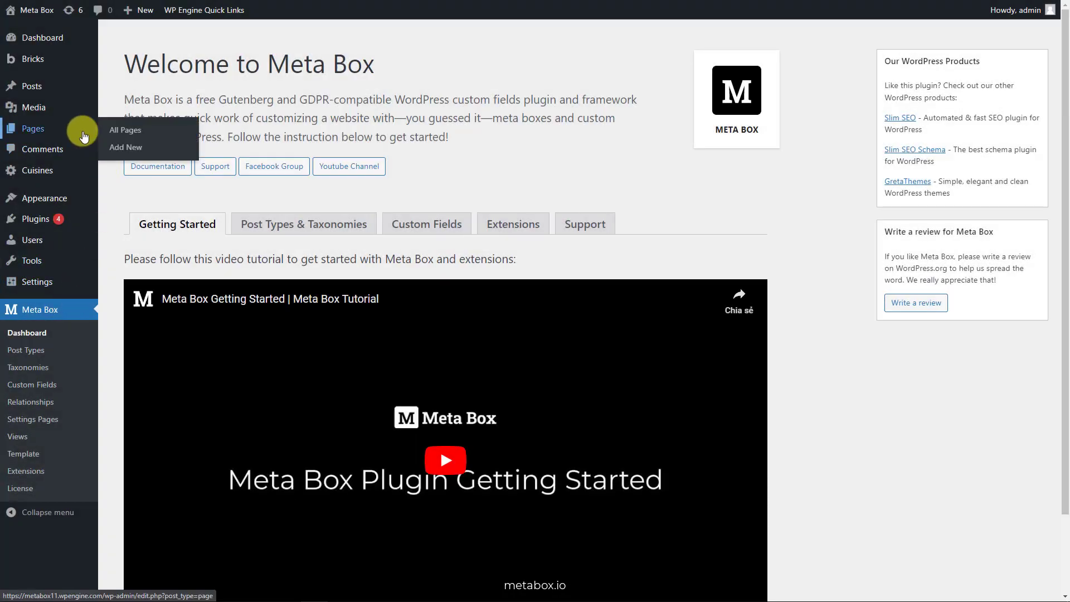
Create and publish a new page titled 'Cuisines for Sale'.
{"action": "left_click", "coordinate": [147, 147]}
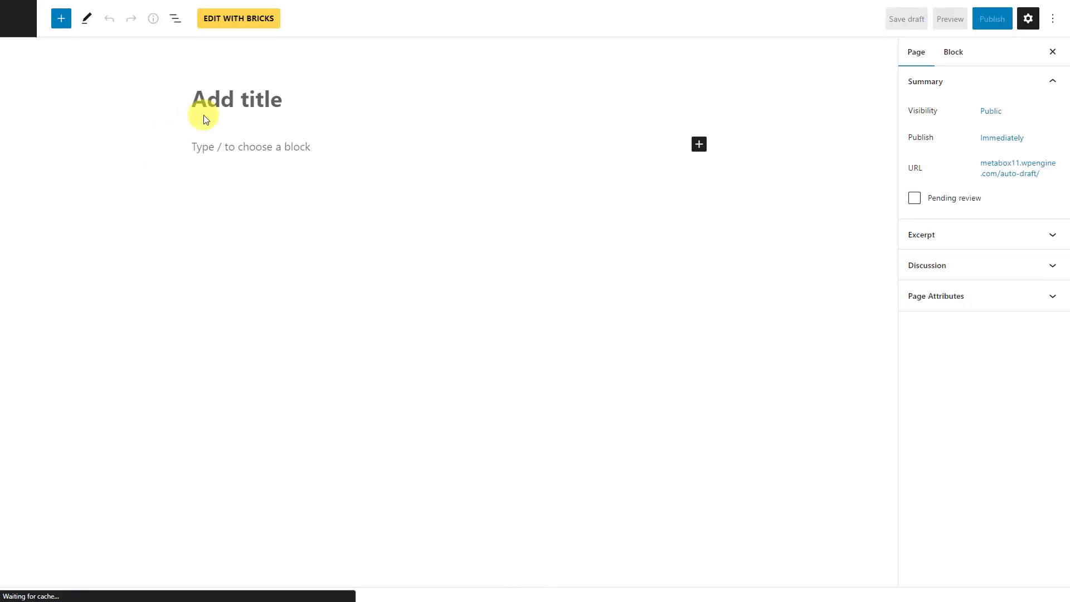
{"action": "left_click", "coordinate": [229, 102]}
{"action": "type", "text": "Cuisines for Sale"}
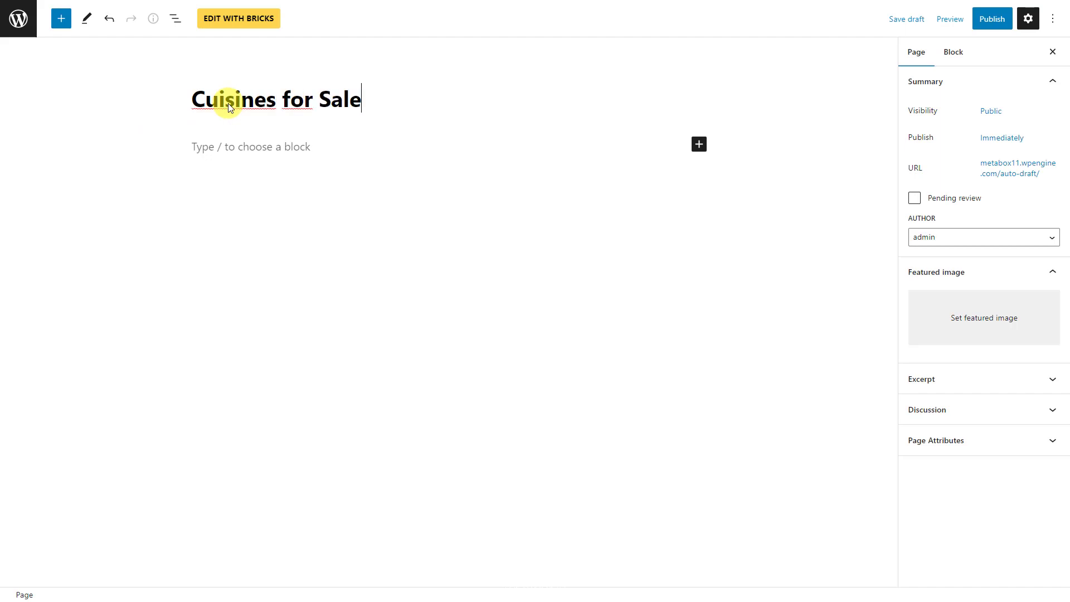
{"action": "left_click", "coordinate": [976, 26]}
{"action": "left_click", "coordinate": [974, 23]}
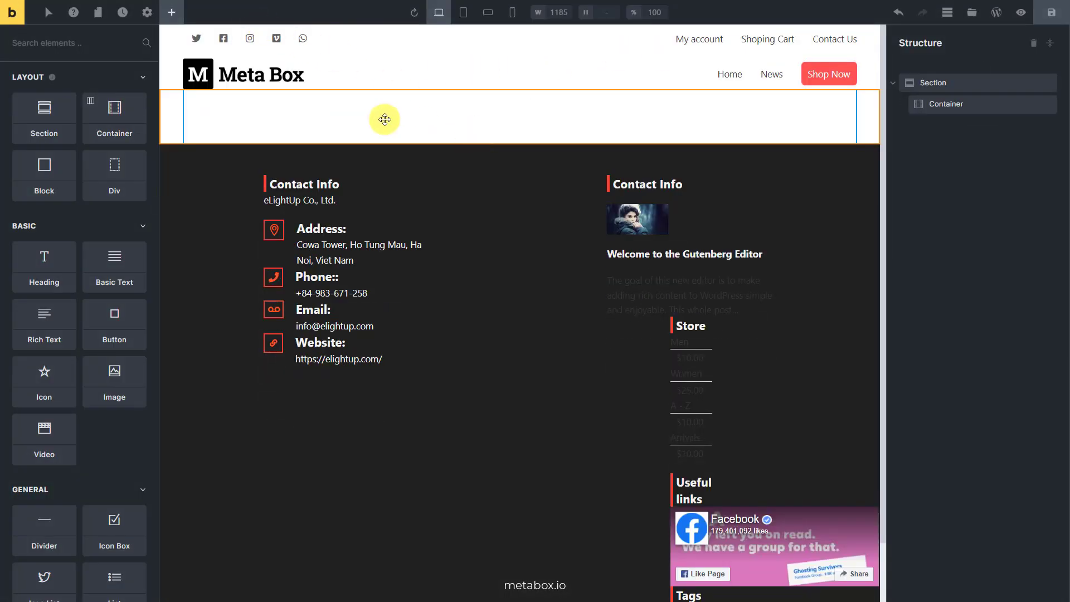
Add an h1 Heading above the container showing the dynamic Post title.
{"action": "left_click", "coordinate": [56, 267]}
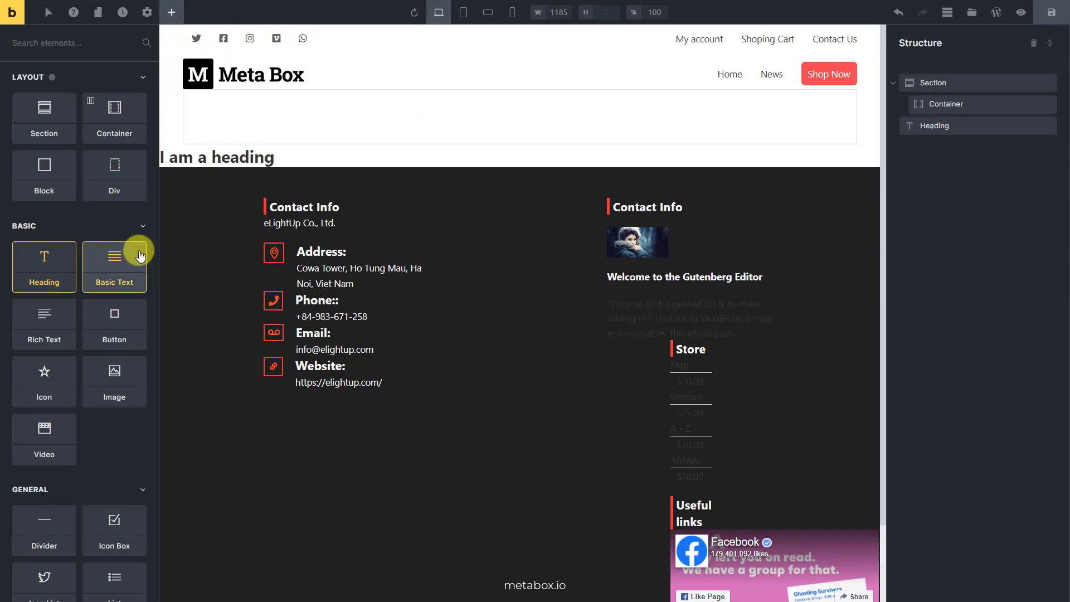
{"action": "left_click_drag", "start_coordinate": [947, 125], "coordinate": [944, 101]}
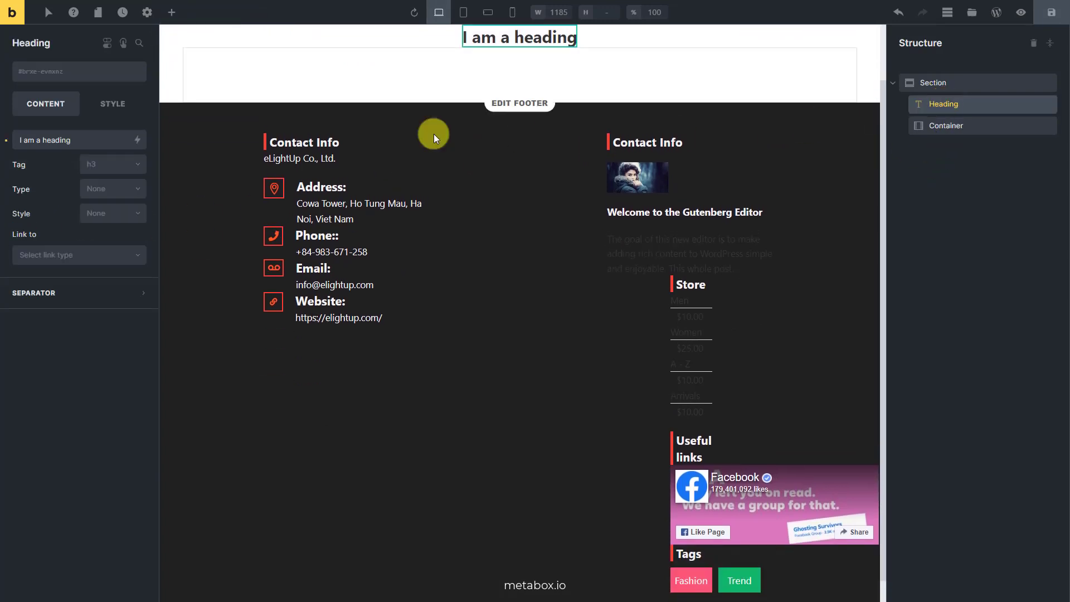
{"action": "left_click", "coordinate": [78, 134]}
{"action": "key", "text": "ctrl+a"}
{"action": "key", "text": "BackSpace"}
{"action": "left_click", "coordinate": [137, 139]}
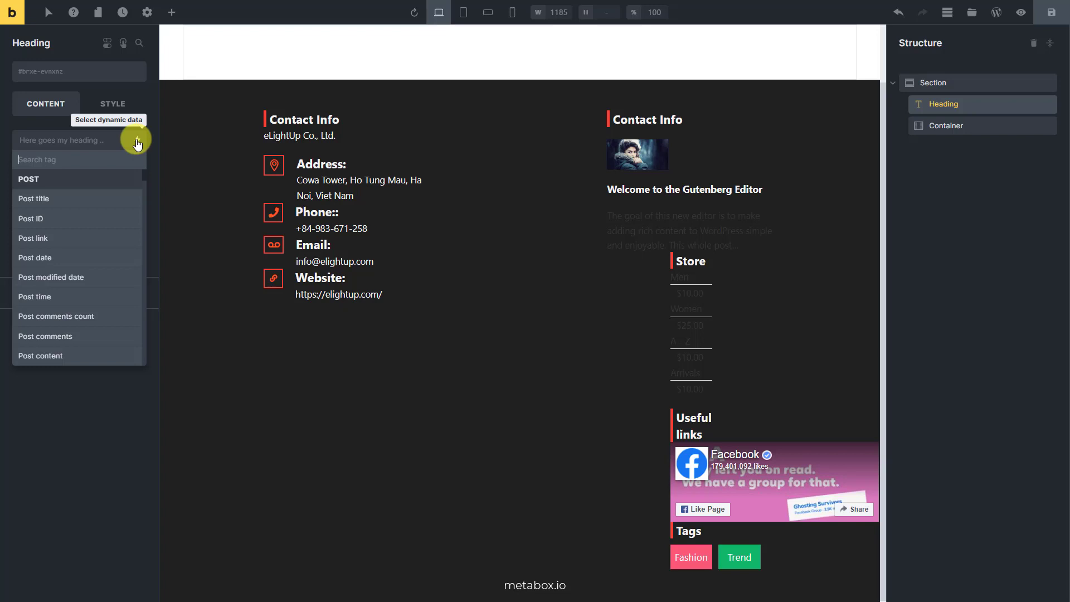
{"action": "left_click", "coordinate": [108, 198]}
{"action": "left_click", "coordinate": [114, 164]}
{"action": "left_click", "coordinate": [117, 180]}
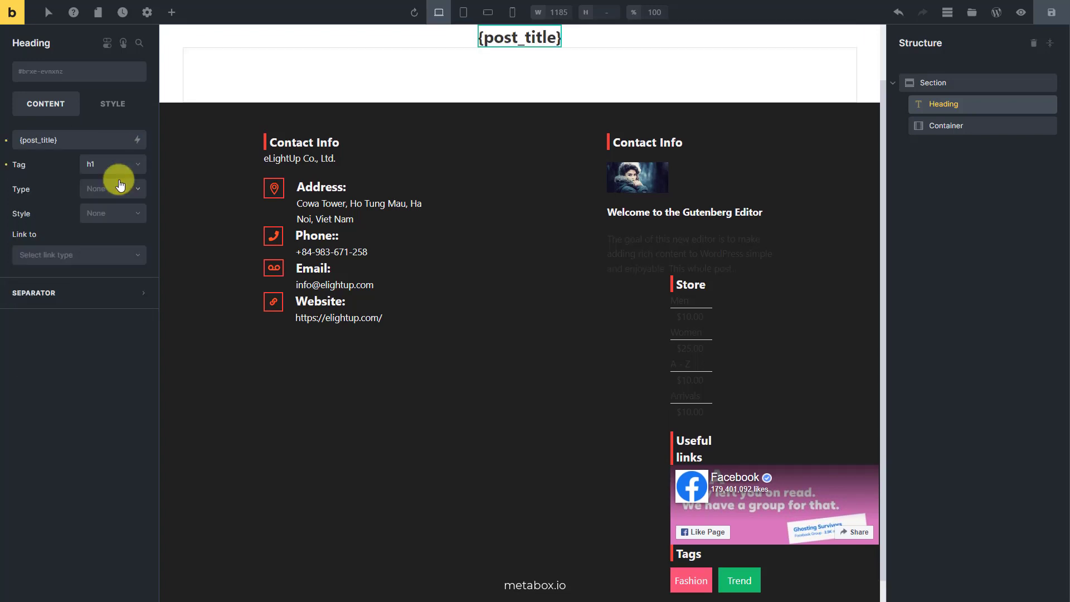
Add an empty Div inside the container.
{"action": "left_click", "coordinate": [943, 125]}
{"action": "left_click", "coordinate": [172, 13]}
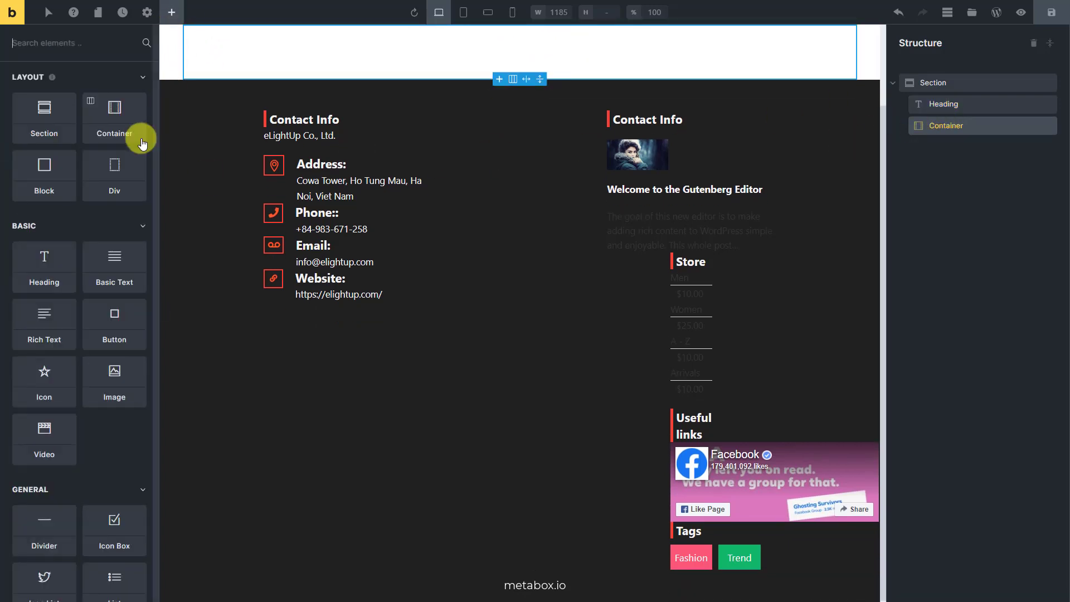
{"action": "left_click", "coordinate": [116, 176]}
{"action": "left_click", "coordinate": [932, 145]}
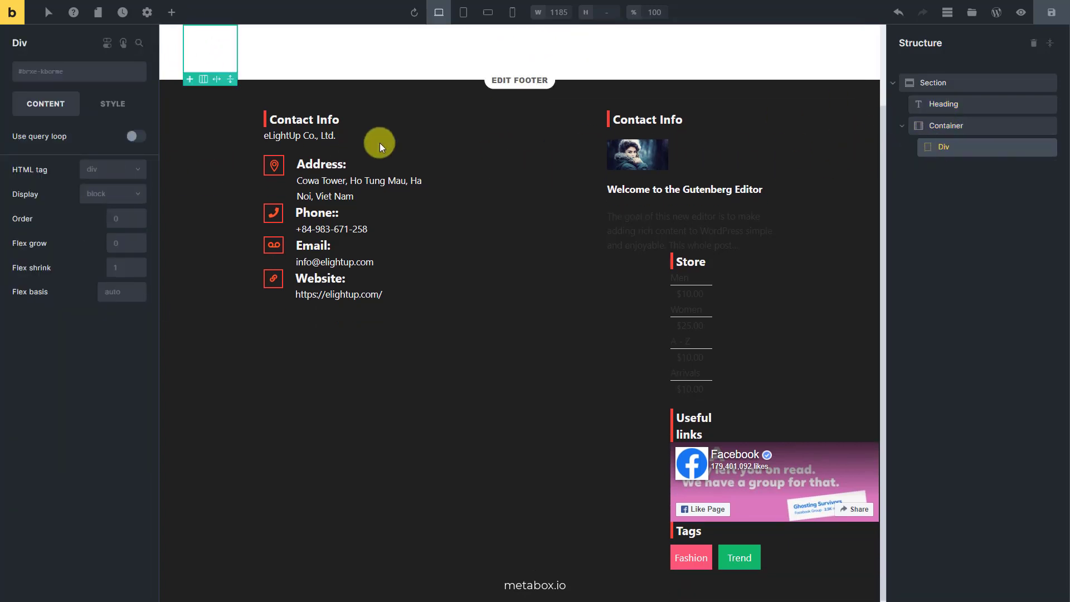
Turn on the Div's query loop with type Posts and post type Cuisines.
{"action": "left_click", "coordinate": [135, 137]}
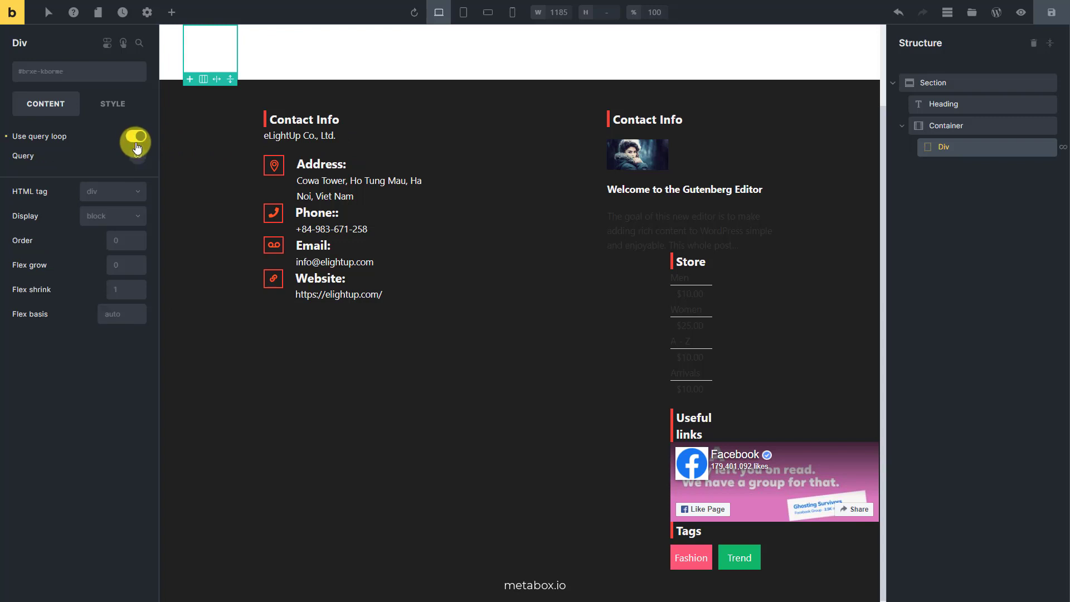
{"action": "left_click", "coordinate": [138, 157]}
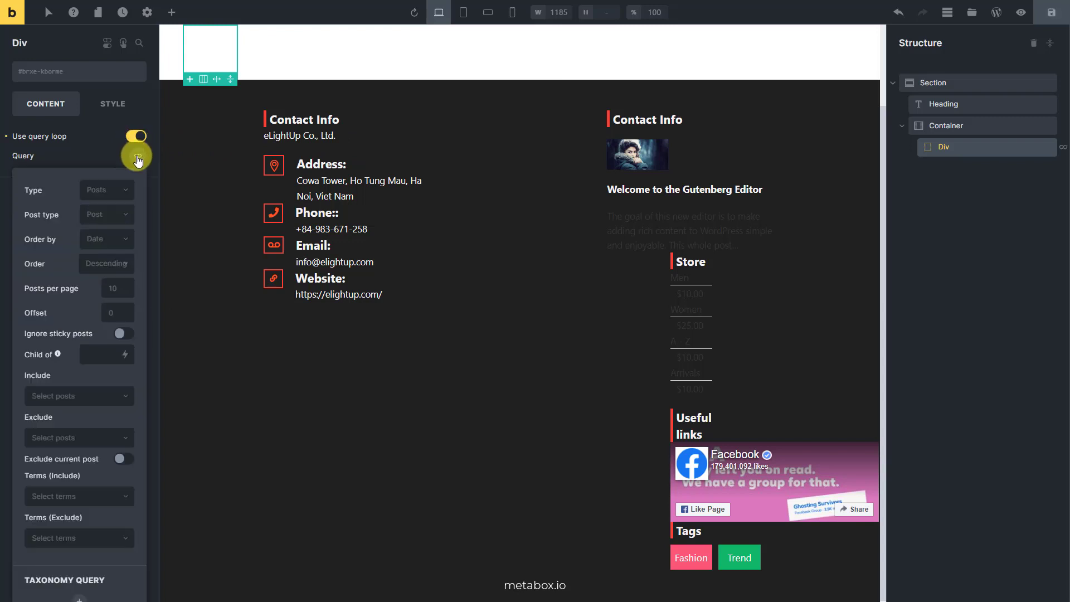
{"action": "left_click", "coordinate": [107, 190]}
{"action": "left_click", "coordinate": [106, 211]}
{"action": "left_click", "coordinate": [111, 220]}
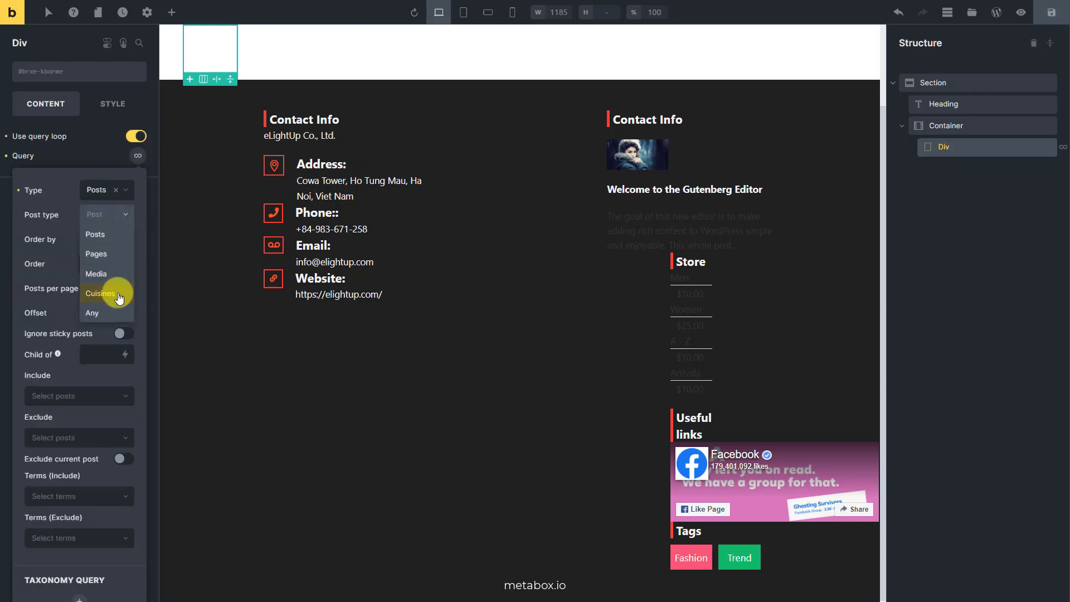
{"action": "left_click", "coordinate": [116, 293]}
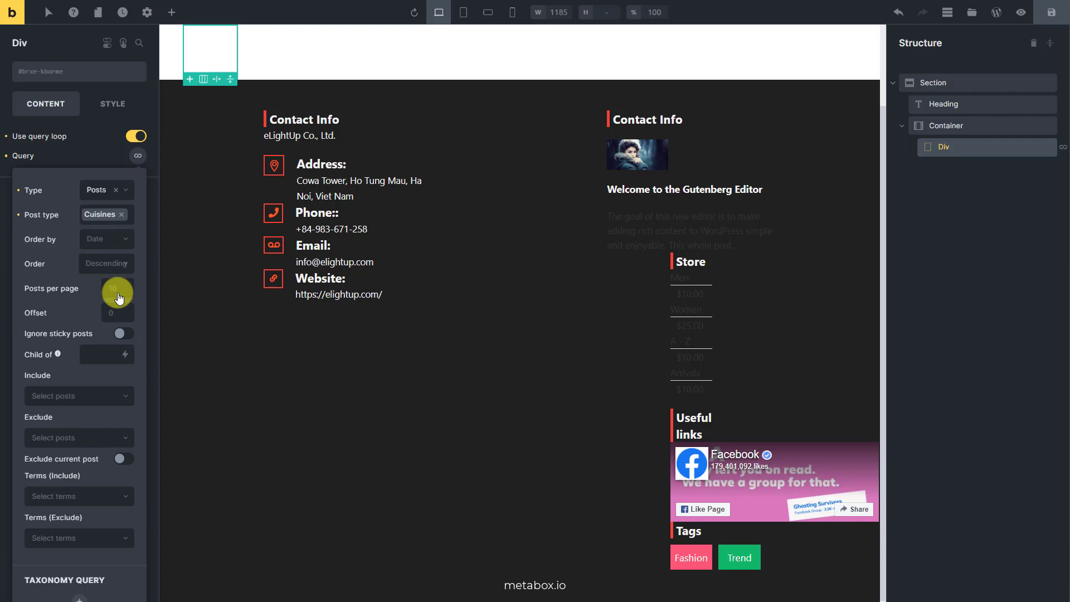
Add a meta query on key promotional_price with compare set to Not equal.
{"action": "scroll", "coordinate": [118, 299], "scroll_direction": "down", "scroll_amount": 5}
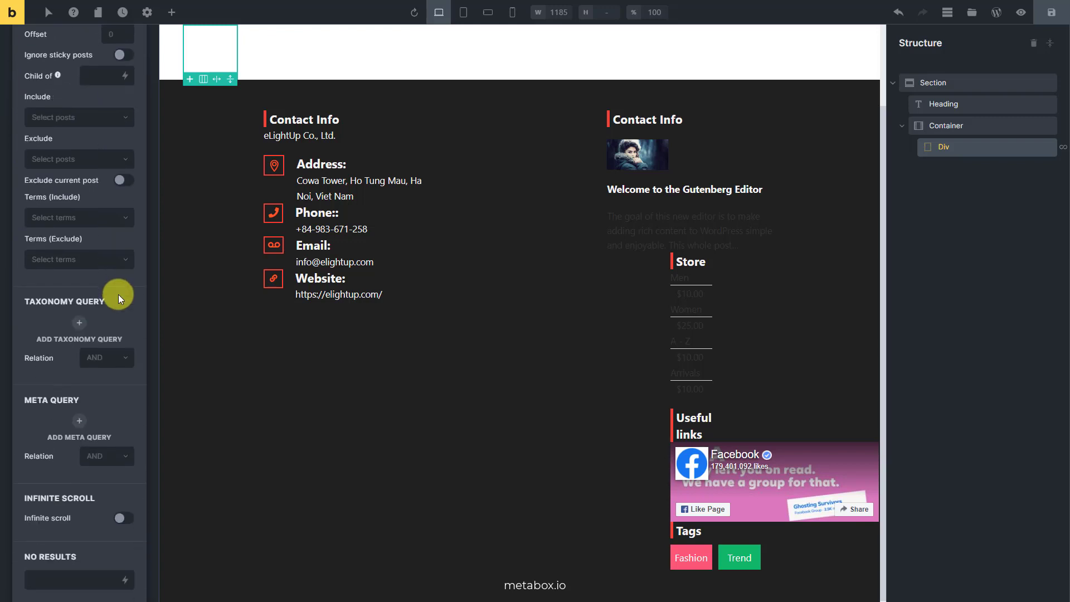
{"action": "left_click", "coordinate": [84, 422]}
{"action": "scroll", "coordinate": [84, 415], "scroll_direction": "down", "scroll_amount": 2}
{"action": "left_click", "coordinate": [92, 362]}
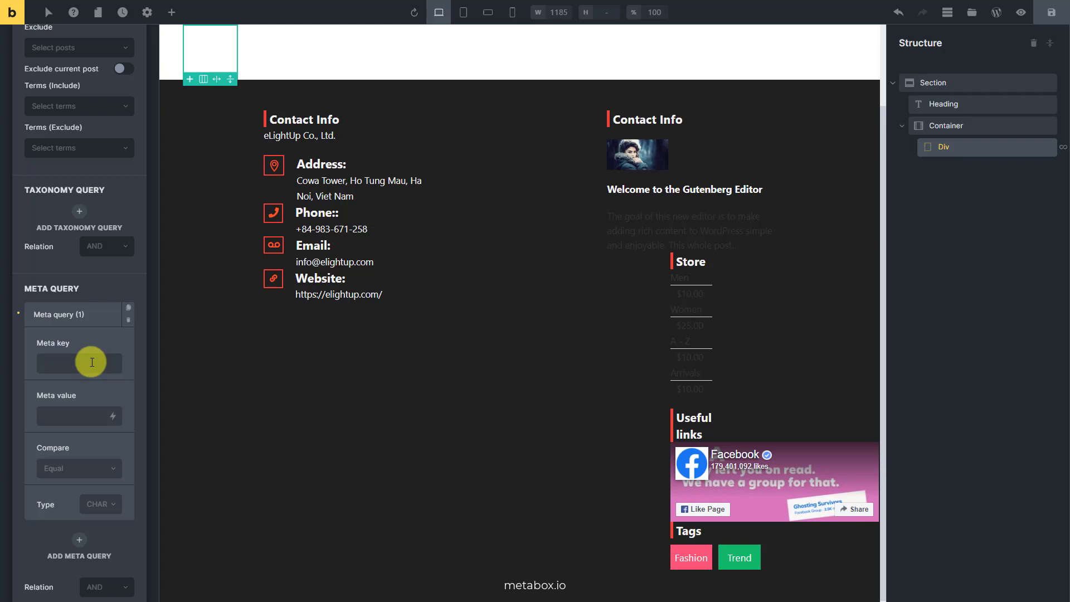
{"action": "type", "text": "promotional_price"}
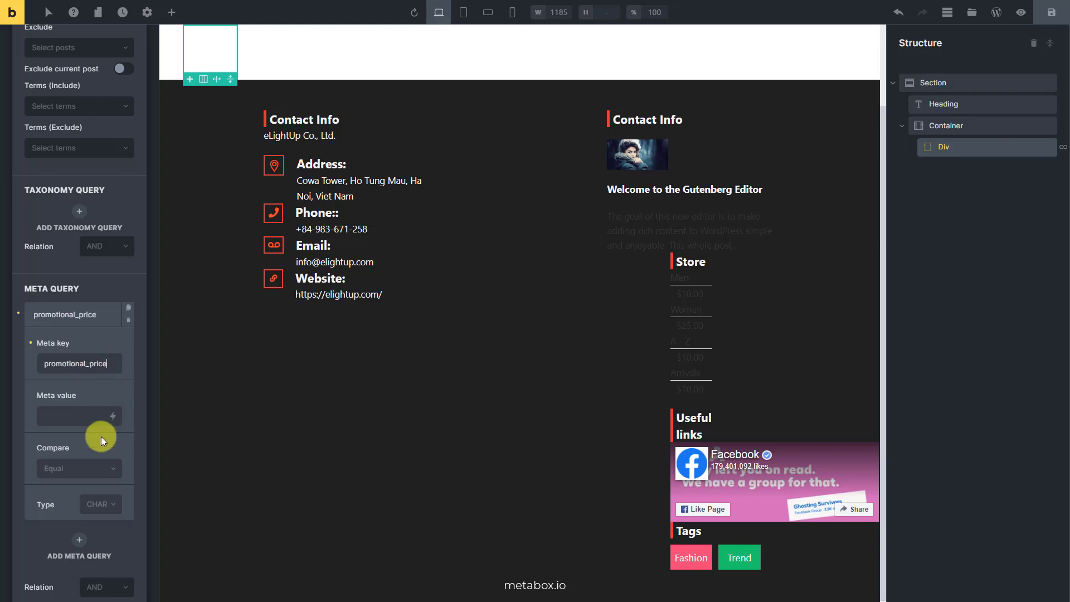
{"action": "left_click", "coordinate": [95, 468]}
{"action": "left_click", "coordinate": [95, 509]}
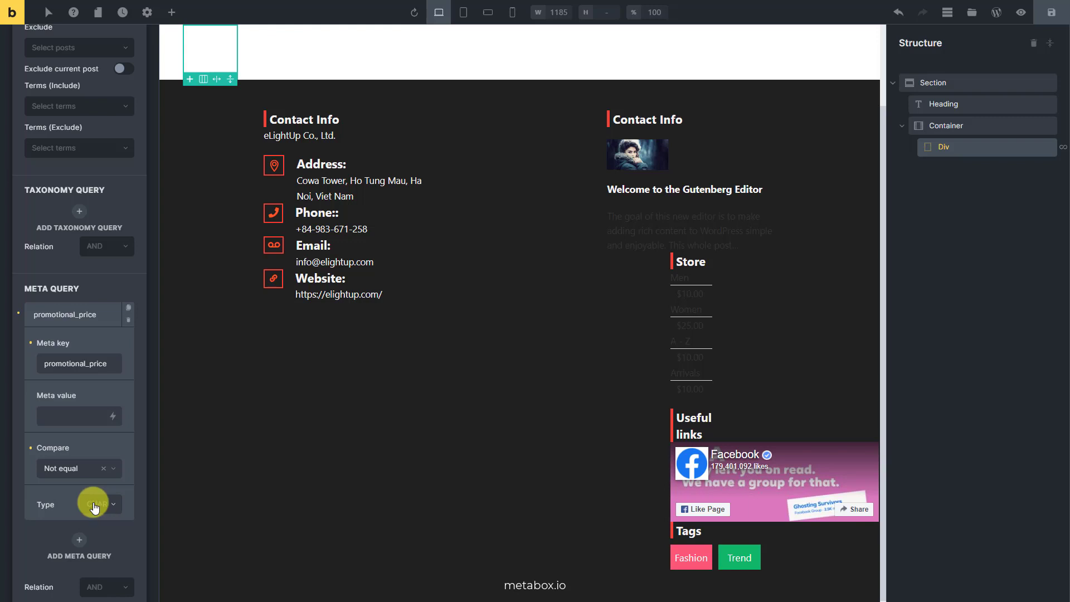
{"action": "left_click", "coordinate": [171, 12]}
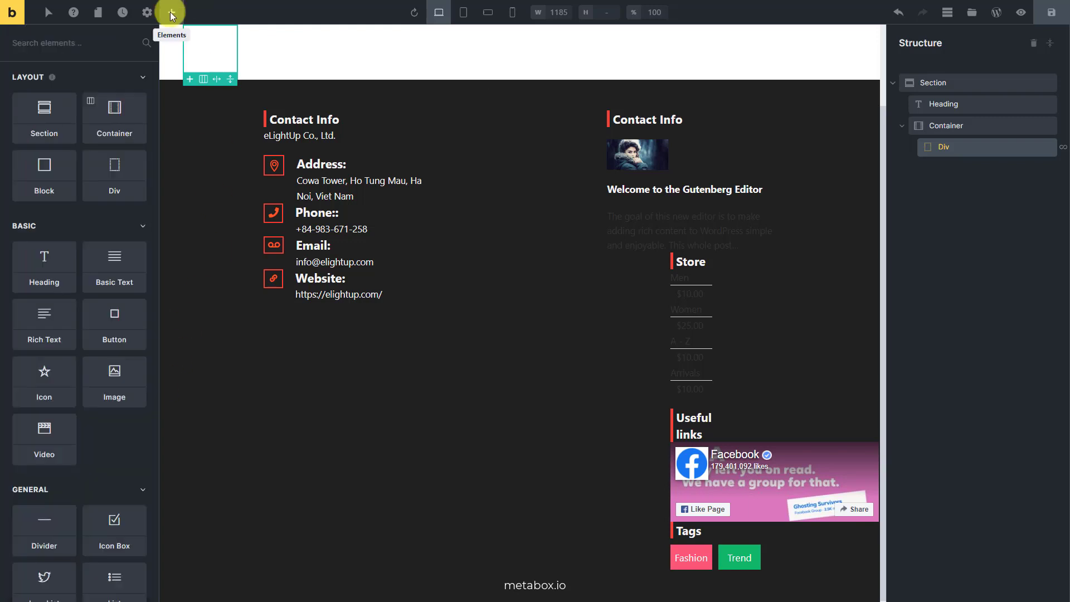
Add an Image to the looping Div that uses the dynamic Featured image.
{"action": "left_click", "coordinate": [109, 395]}
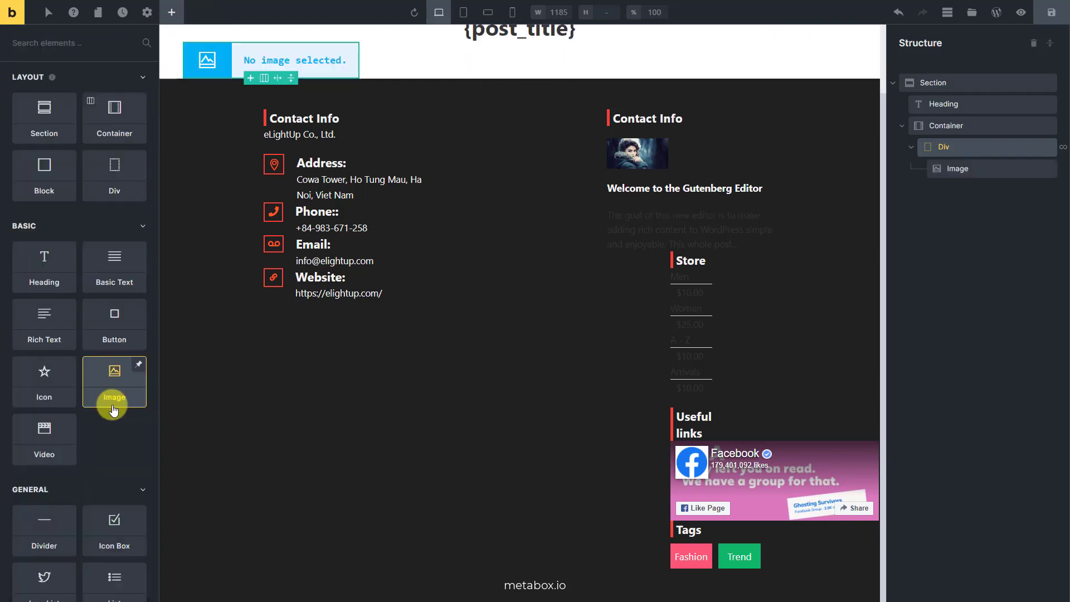
{"action": "left_click", "coordinate": [959, 169]}
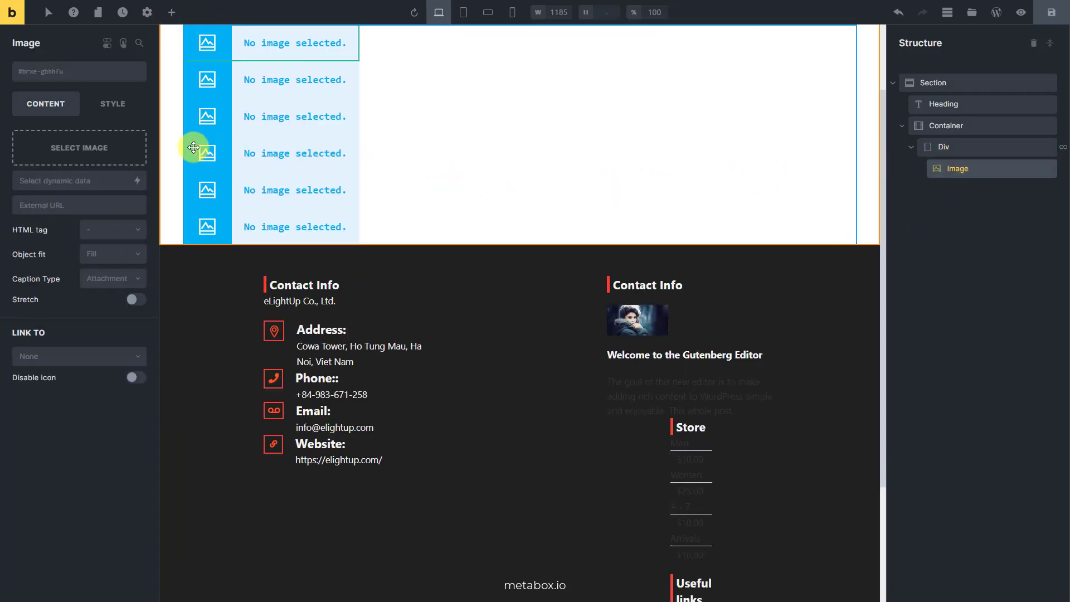
{"action": "left_click", "coordinate": [138, 181]}
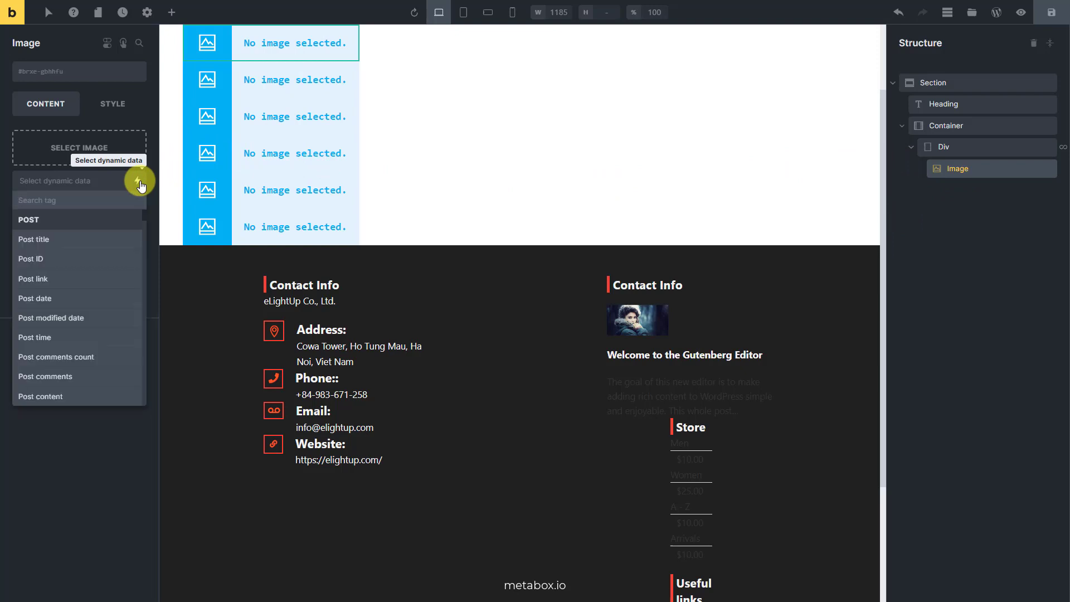
{"action": "scroll", "coordinate": [103, 290], "scroll_direction": "down", "scroll_amount": 2}
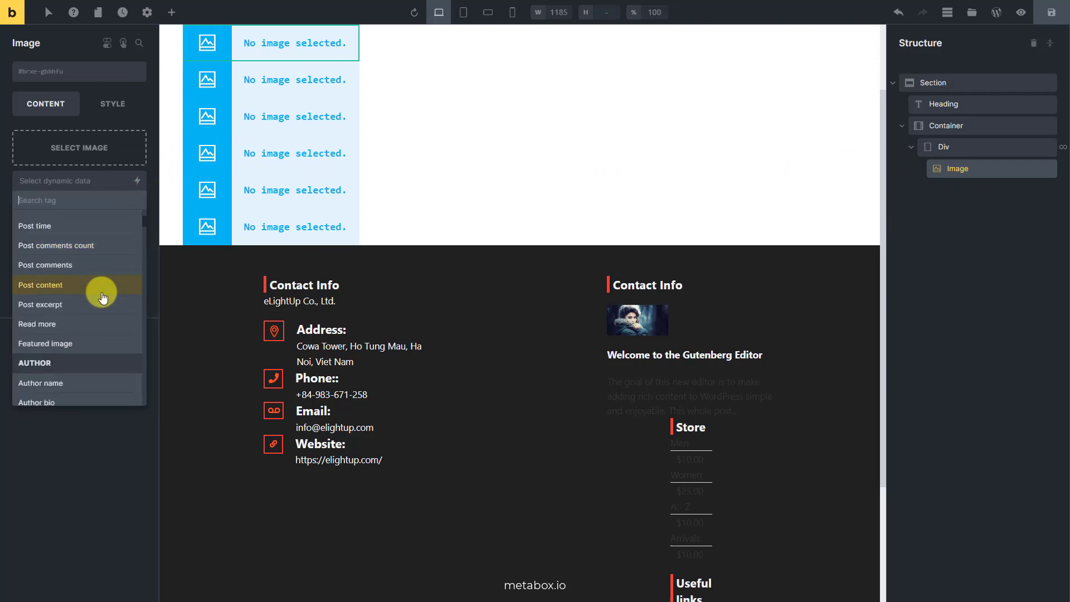
{"action": "left_click", "coordinate": [91, 349]}
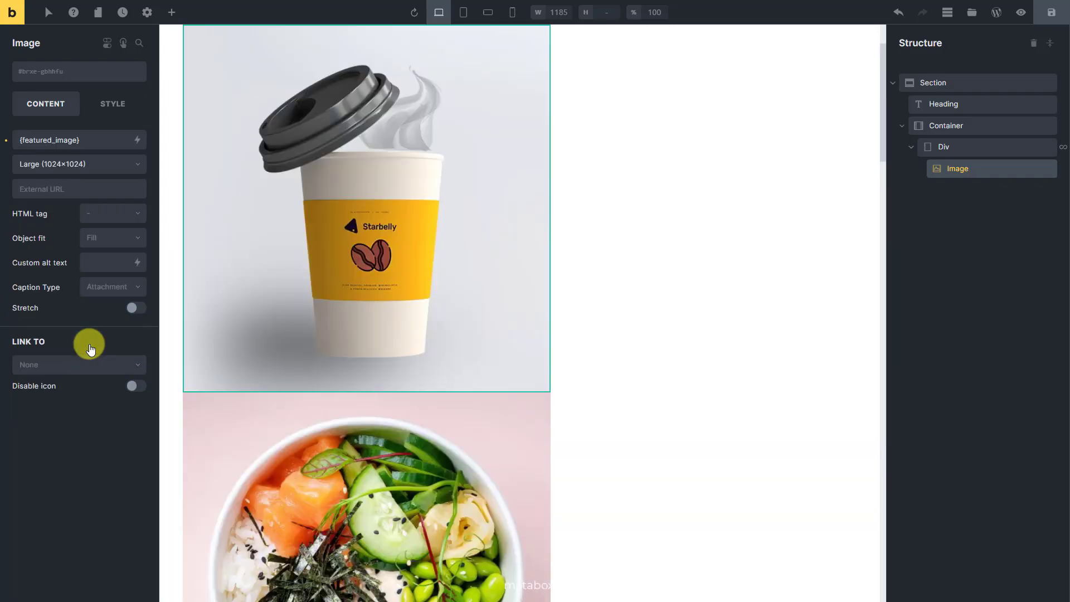
{"action": "left_click", "coordinate": [173, 15]}
Add a Div below the card image and place a Heading inside it.
{"action": "left_click", "coordinate": [131, 172]}
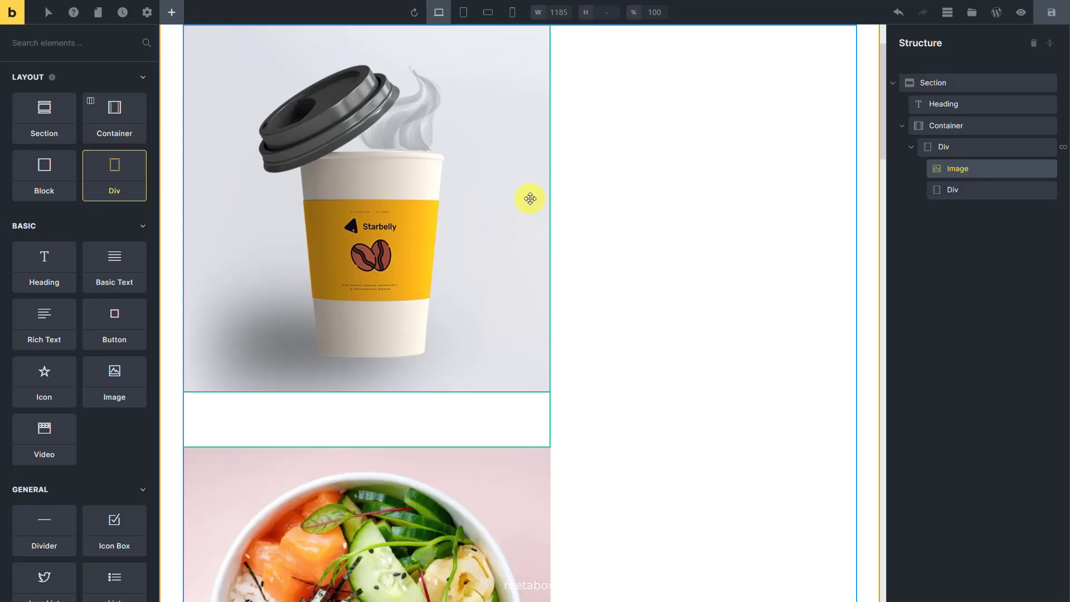
{"action": "left_click", "coordinate": [968, 193]}
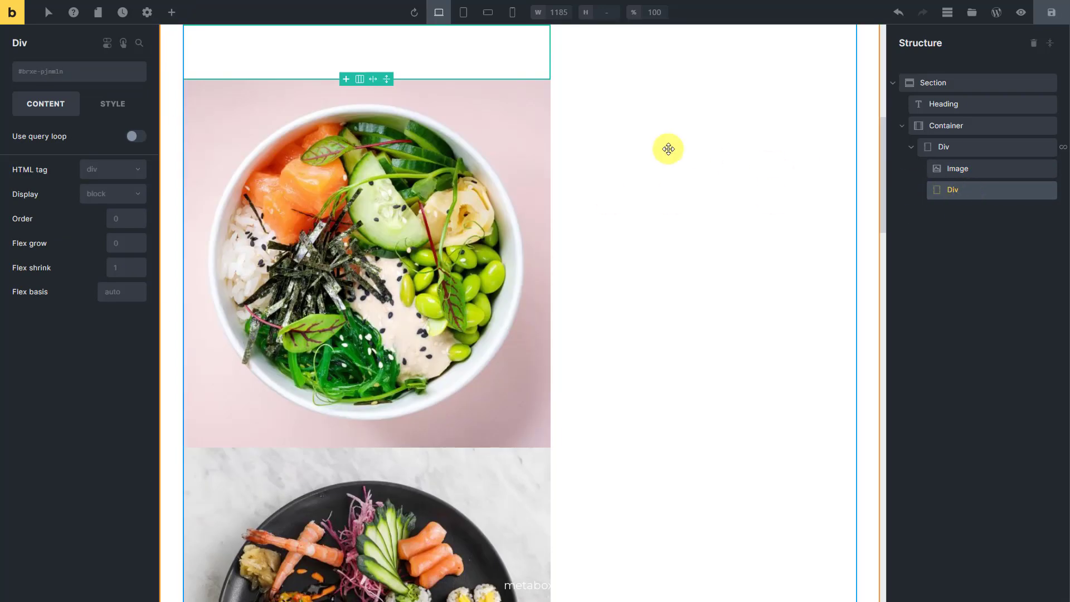
{"action": "left_click", "coordinate": [171, 13]}
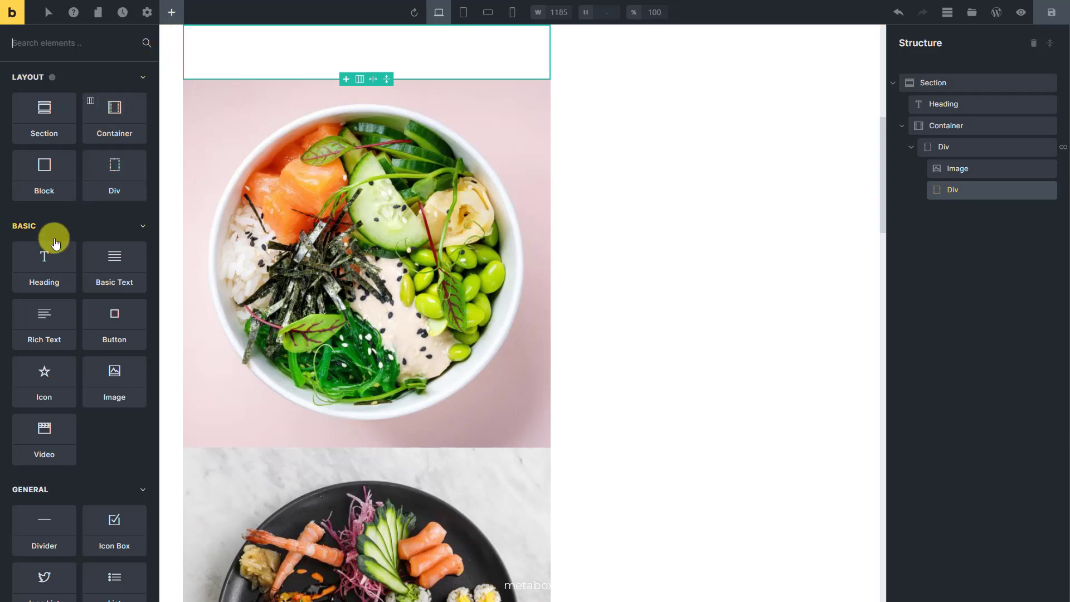
{"action": "left_click", "coordinate": [45, 262]}
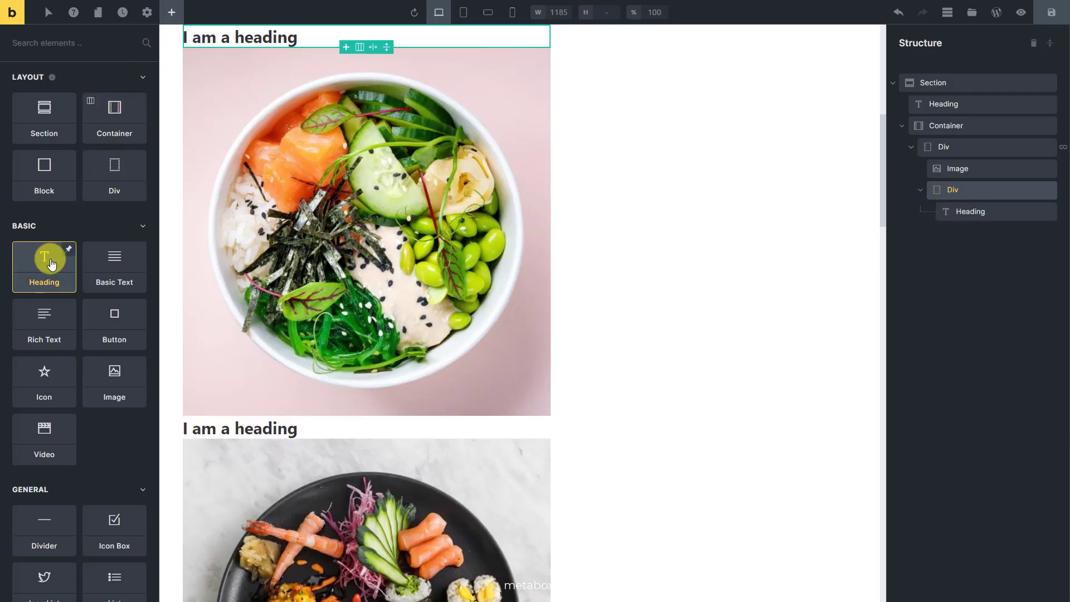
{"action": "left_click", "coordinate": [971, 214]}
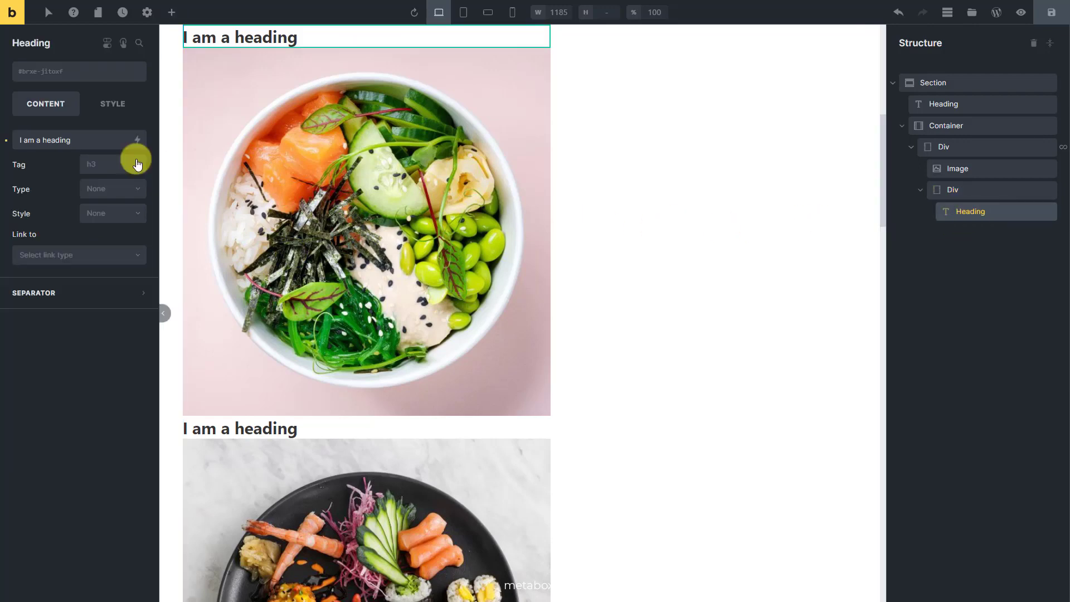
Replace the heading text with the dynamic Post title and make it an h3.
{"action": "triple_click", "coordinate": [89, 142]}
{"action": "key", "text": "BackSpace"}
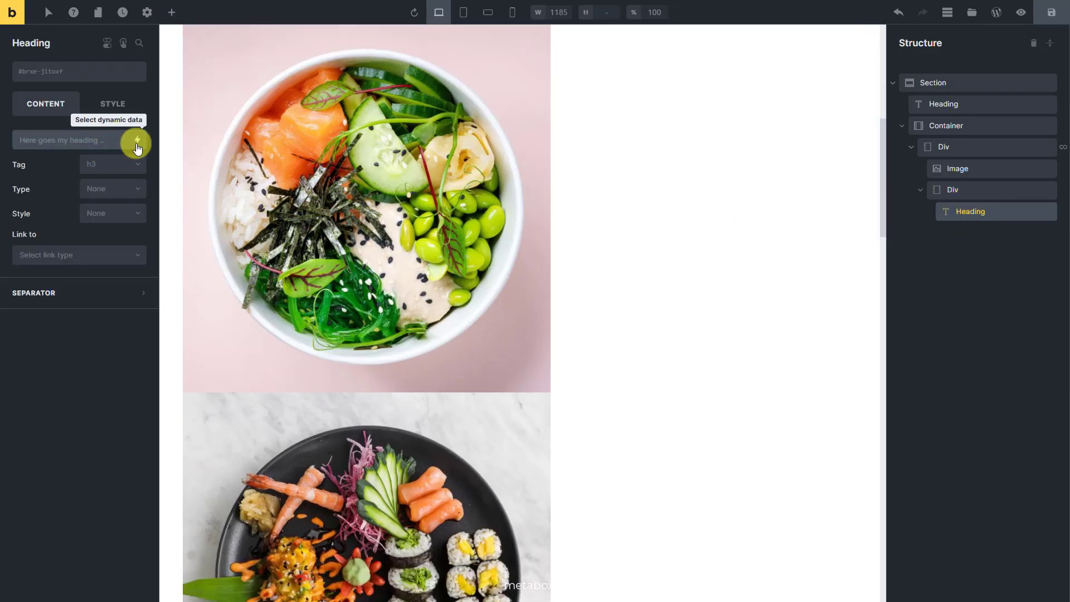
{"action": "left_click", "coordinate": [137, 142]}
{"action": "left_click", "coordinate": [92, 209]}
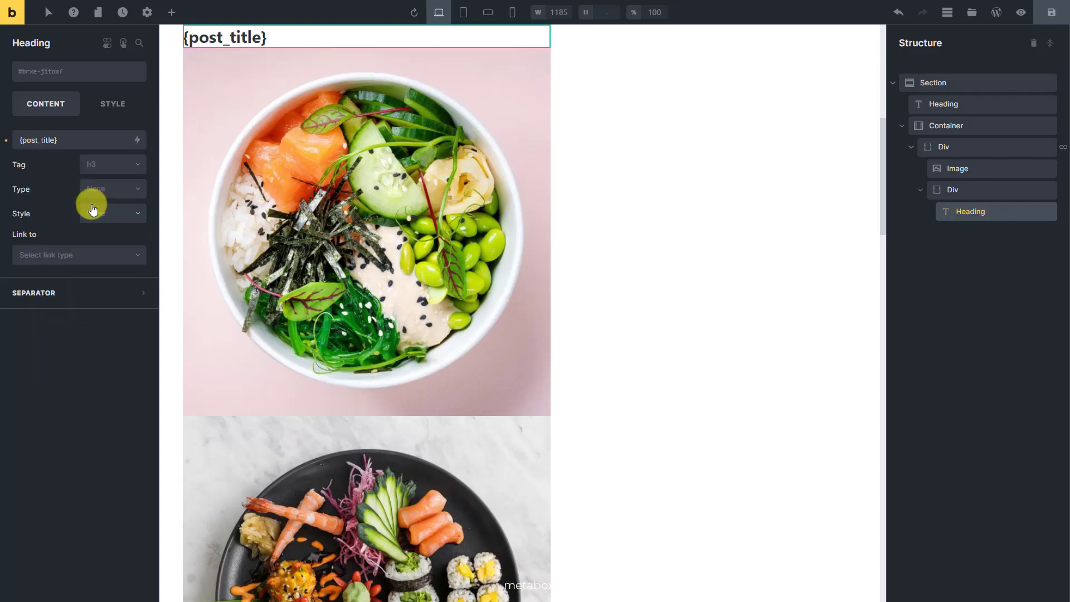
{"action": "left_click", "coordinate": [112, 164]}
{"action": "left_click", "coordinate": [104, 221]}
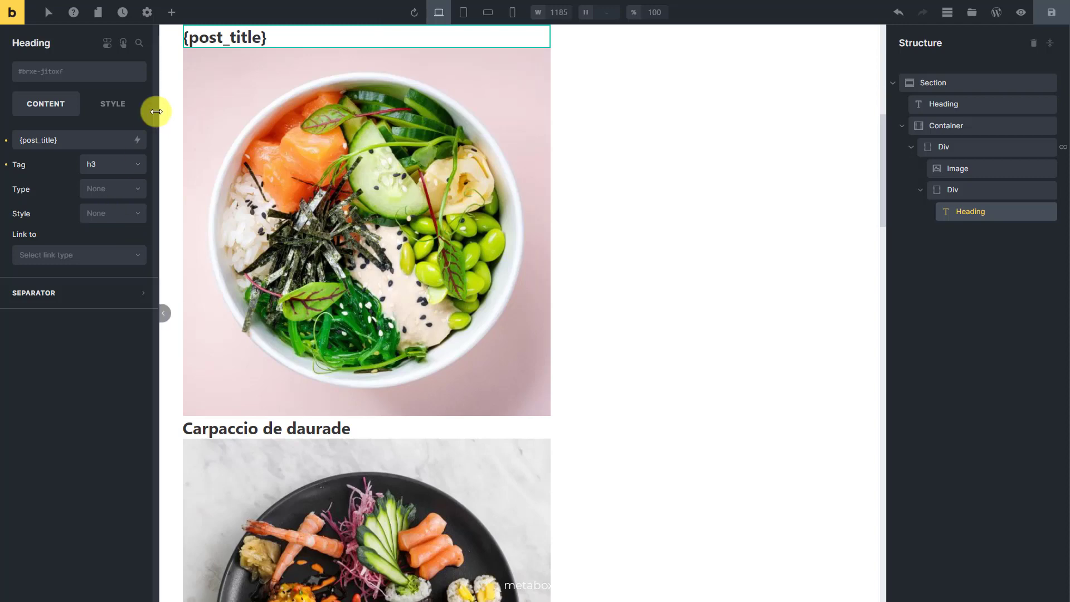
{"action": "left_click", "coordinate": [171, 12]}
Add an empty Div below the heading and select it in the Structure panel.
{"action": "left_click", "coordinate": [128, 177]}
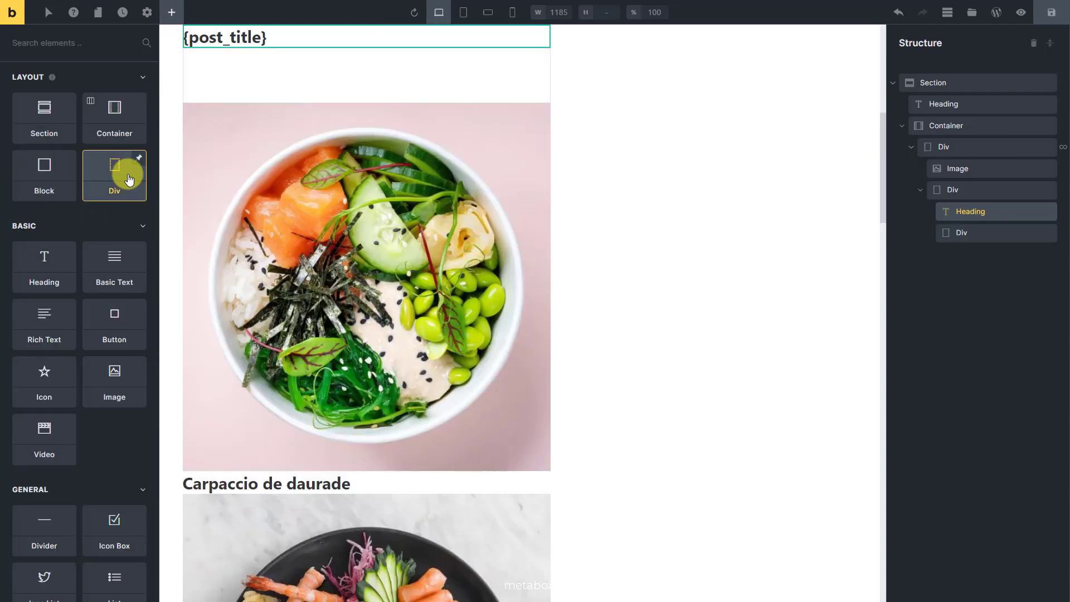
{"action": "left_click", "coordinate": [957, 233]}
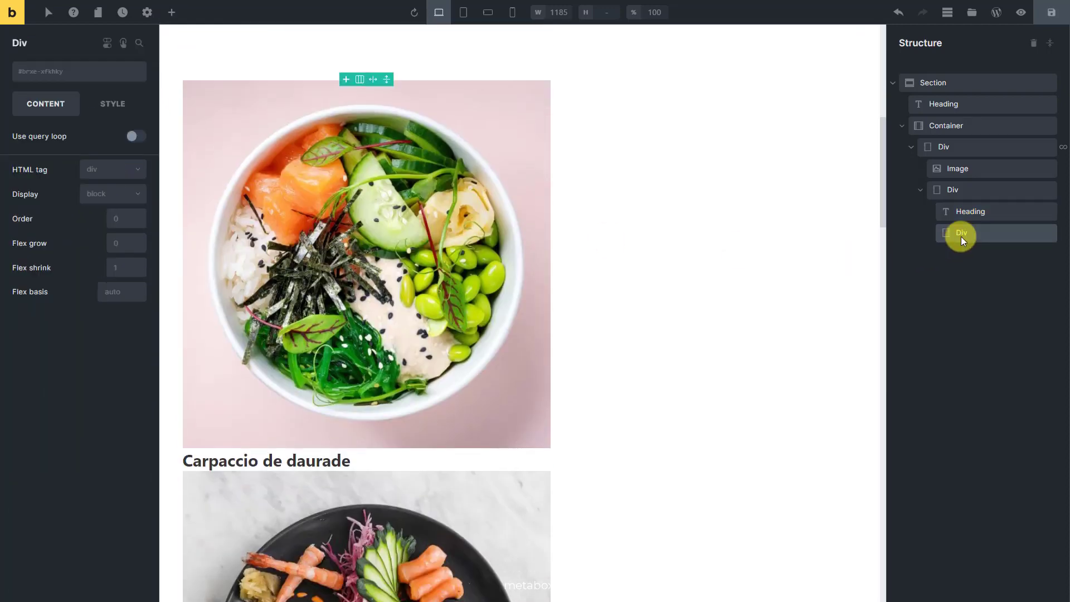
{"action": "scroll", "coordinate": [71, 275], "scroll_direction": "down", "scroll_amount": 1}
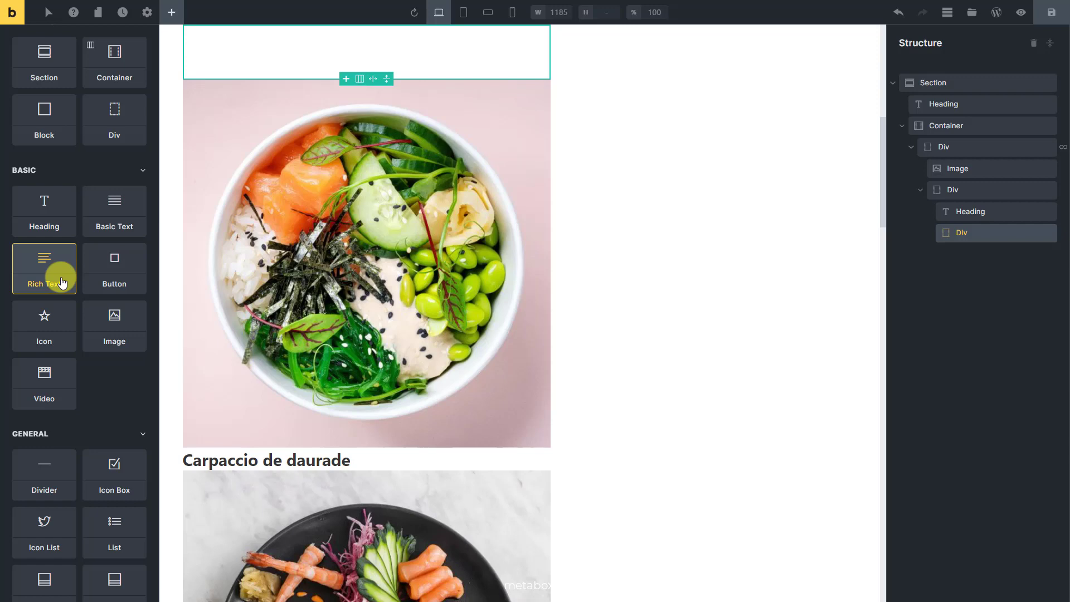
Add a Rich Text element to the Div with class .original-price.
{"action": "left_click", "coordinate": [61, 283]}
{"action": "left_click", "coordinate": [988, 256]}
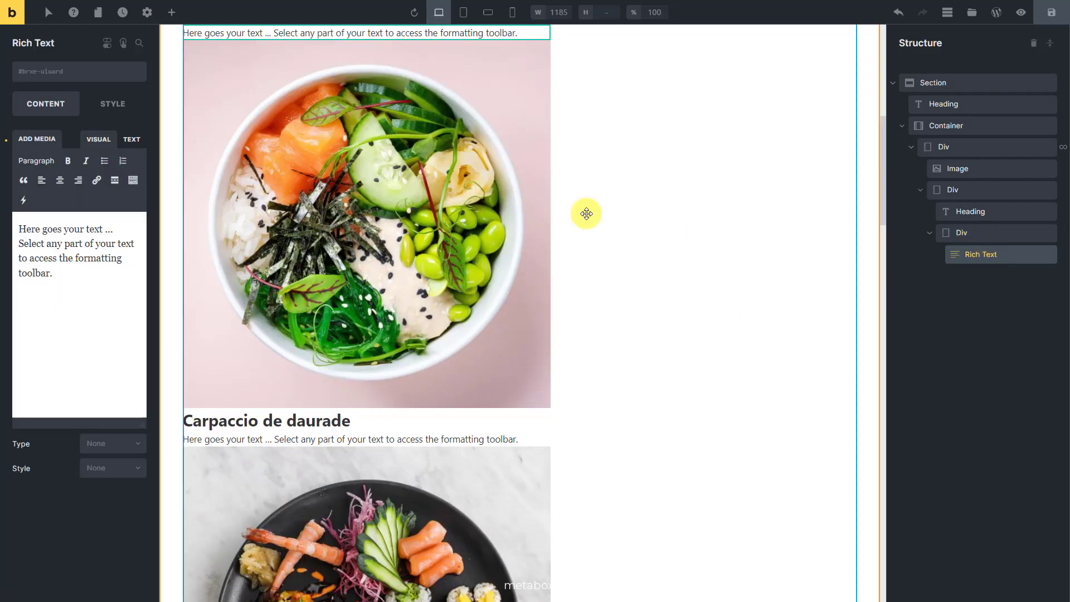
{"action": "left_click", "coordinate": [83, 72]}
{"action": "type", "text": ".original-price"}
{"action": "key", "text": "Return"}
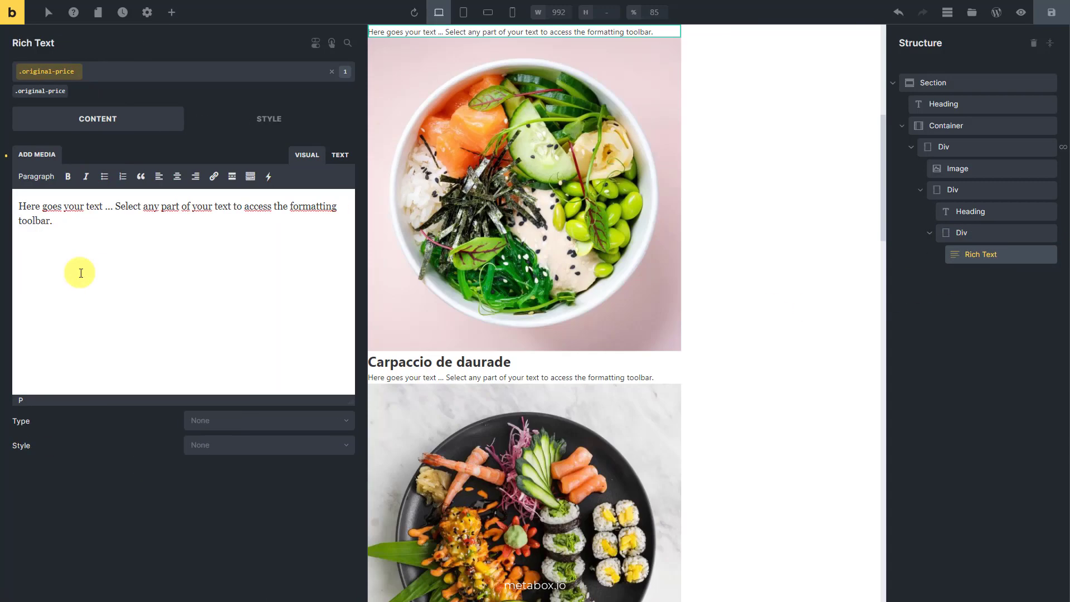
Replace its text with $ followed by the Meta Box Original Price field.
{"action": "key", "text": "ctrl+a"}
{"action": "key", "text": "Delete"}
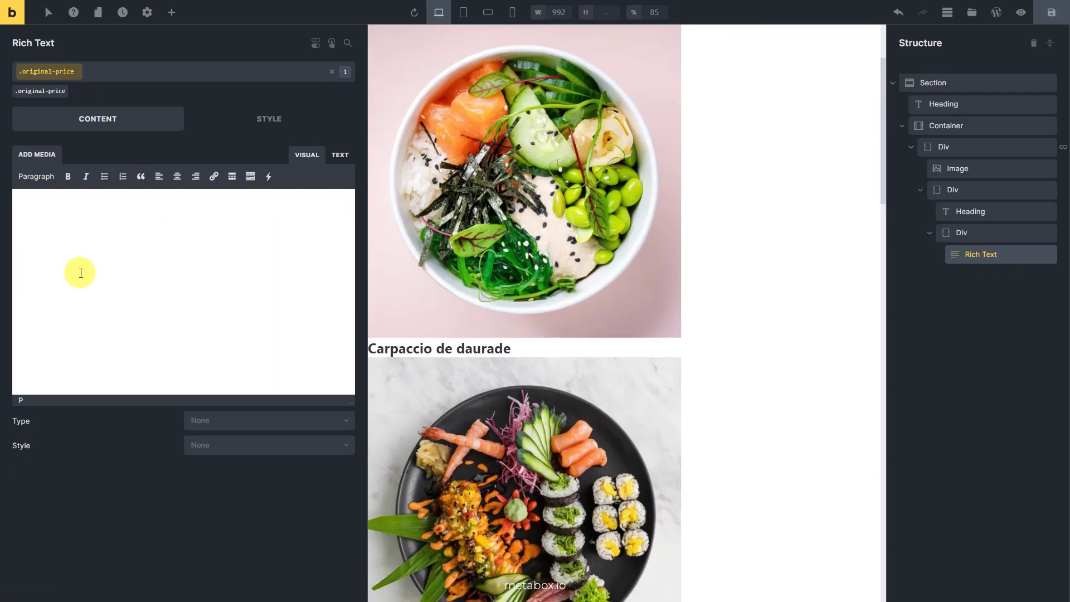
{"action": "type", "text": "$"}
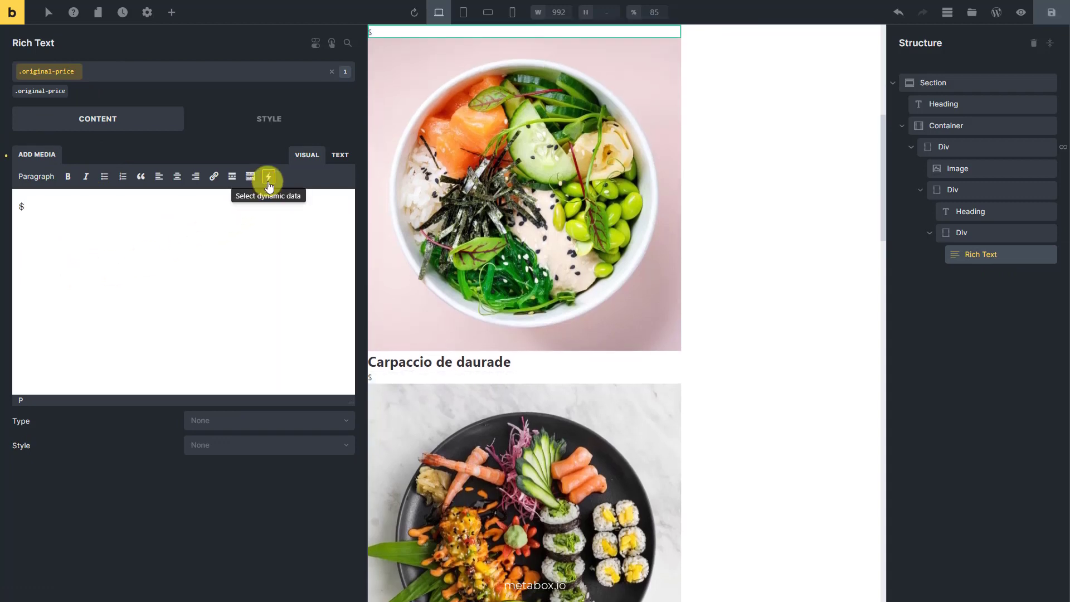
{"action": "left_click", "coordinate": [268, 177]}
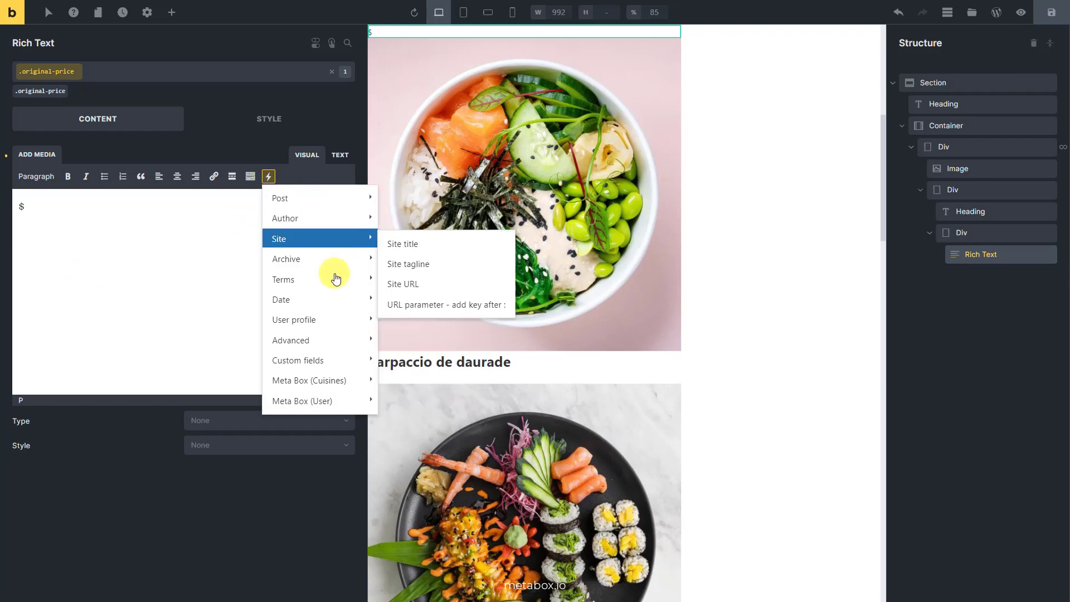
{"action": "mouse_move", "coordinate": [347, 390]}
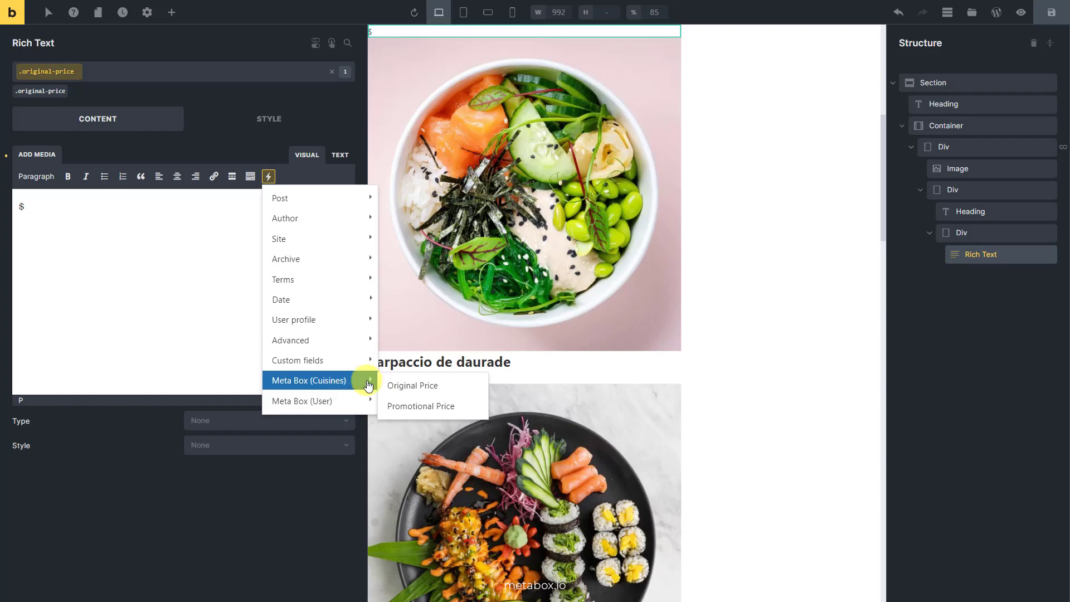
{"action": "left_click", "coordinate": [468, 384]}
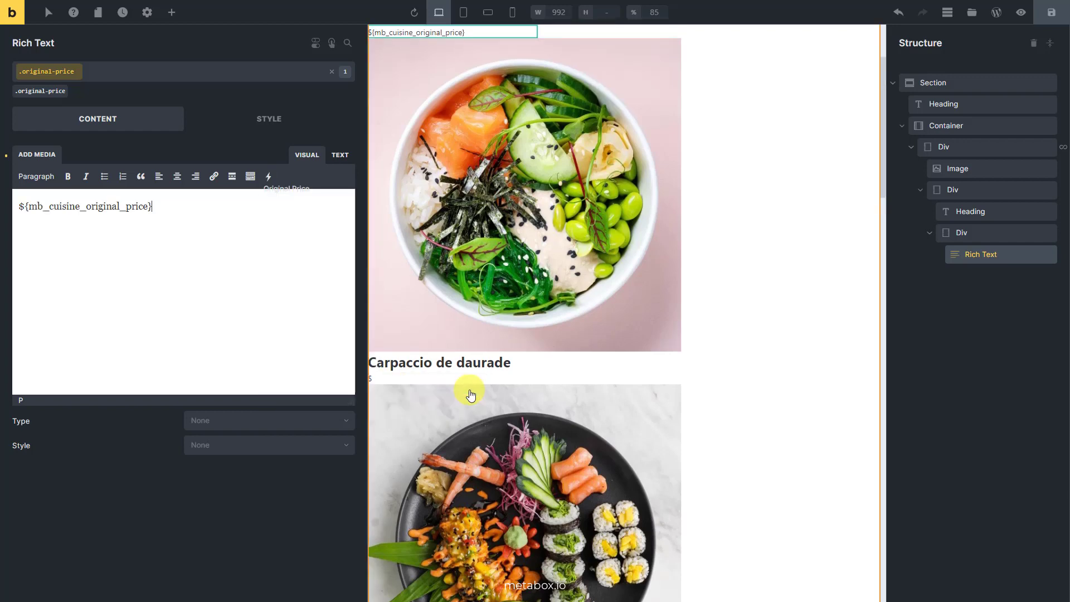
{"action": "left_click", "coordinate": [718, 101]}
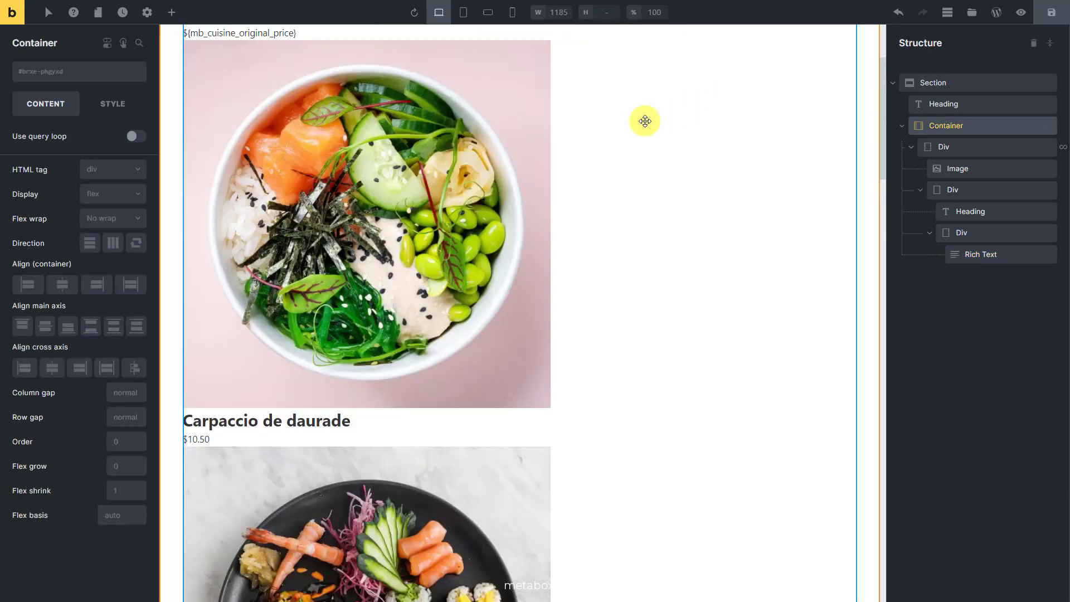
{"action": "left_click", "coordinate": [171, 13]}
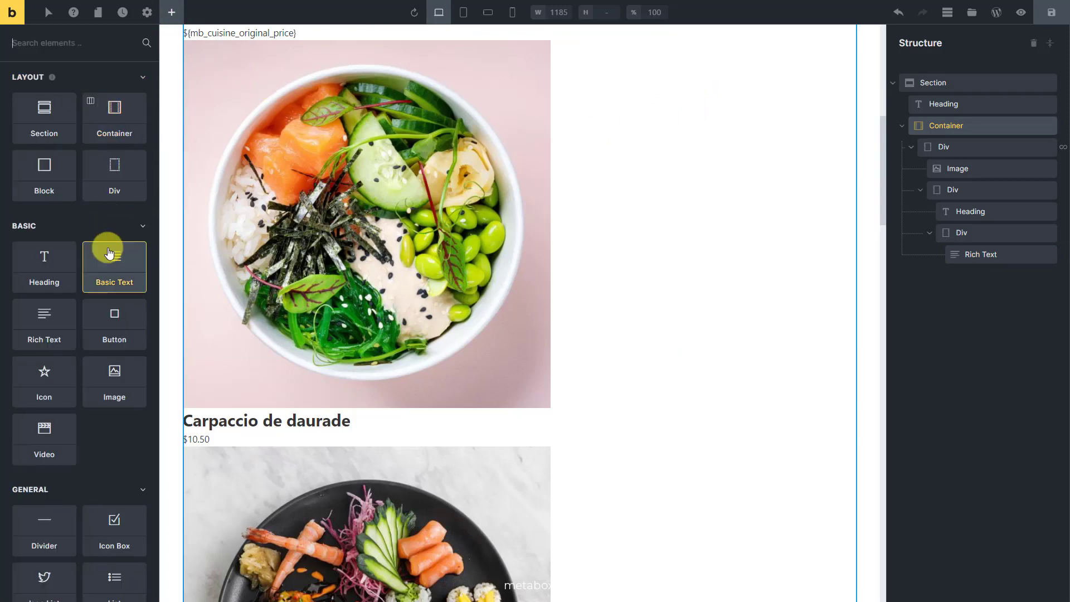
Add another Rich Text below the original price in the inner Div, with class promotional_price.
{"action": "left_click", "coordinate": [50, 318]}
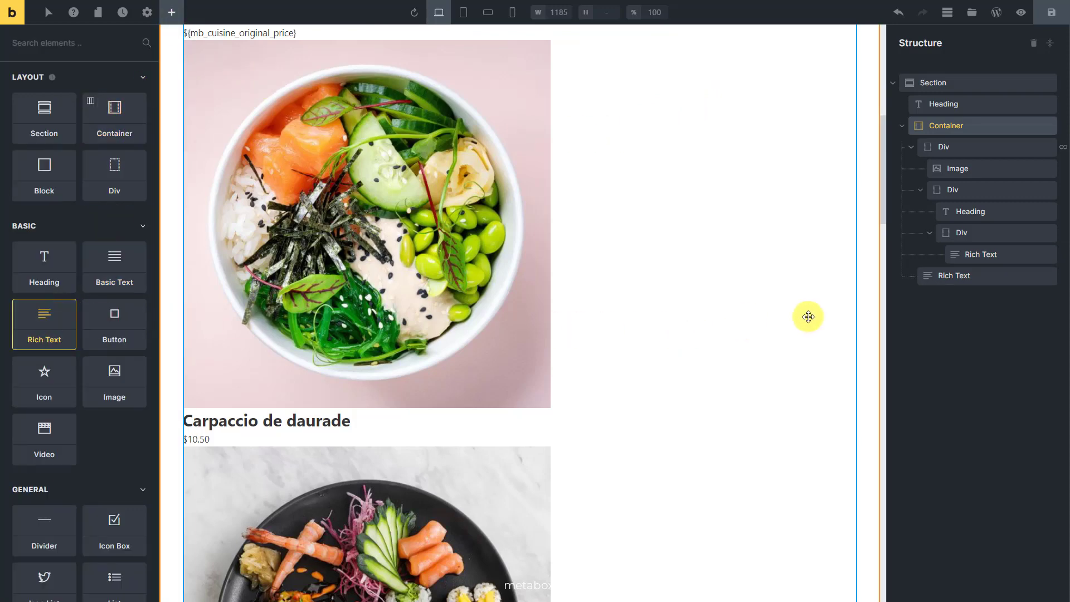
{"action": "left_click_drag", "start_coordinate": [955, 279], "coordinate": [988, 276]}
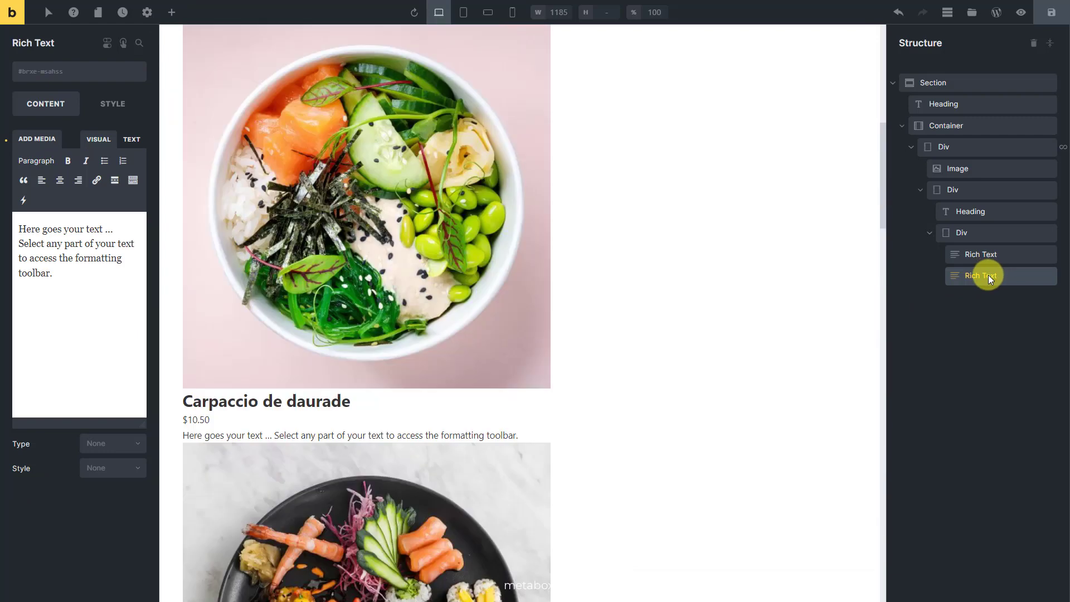
{"action": "left_click", "coordinate": [44, 77]}
{"action": "type", "text": "promotional_price"}
{"action": "key", "text": "Return"}
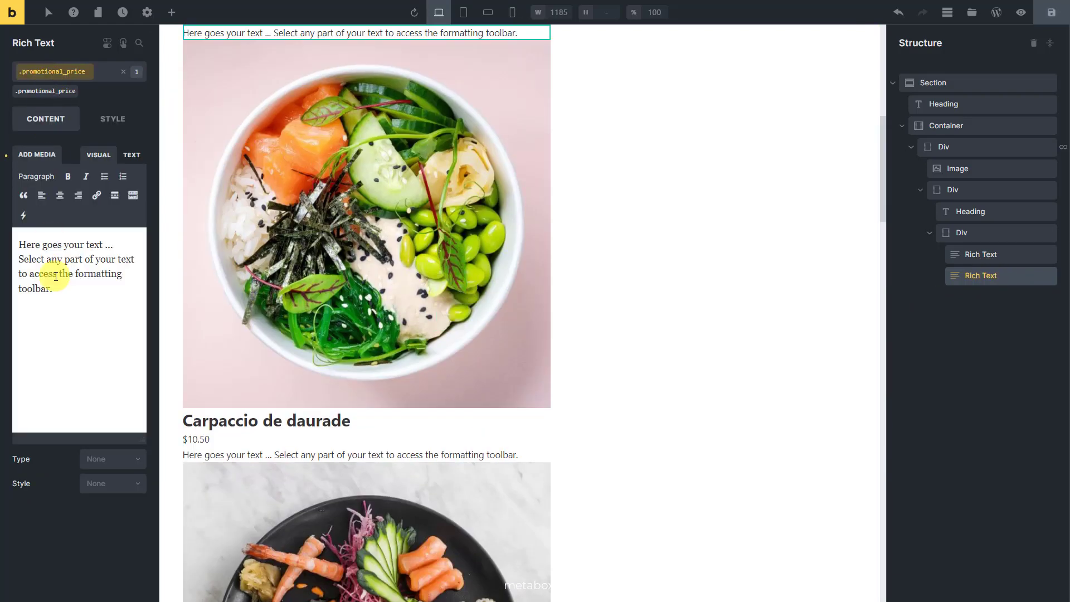
Set its content to $ followed by the cuisine's Promotional Price field.
{"action": "left_click", "coordinate": [54, 275]}
{"action": "key", "text": "ctrl+a"}
{"action": "key", "text": "BackSpace"}
{"action": "type", "text": "$"}
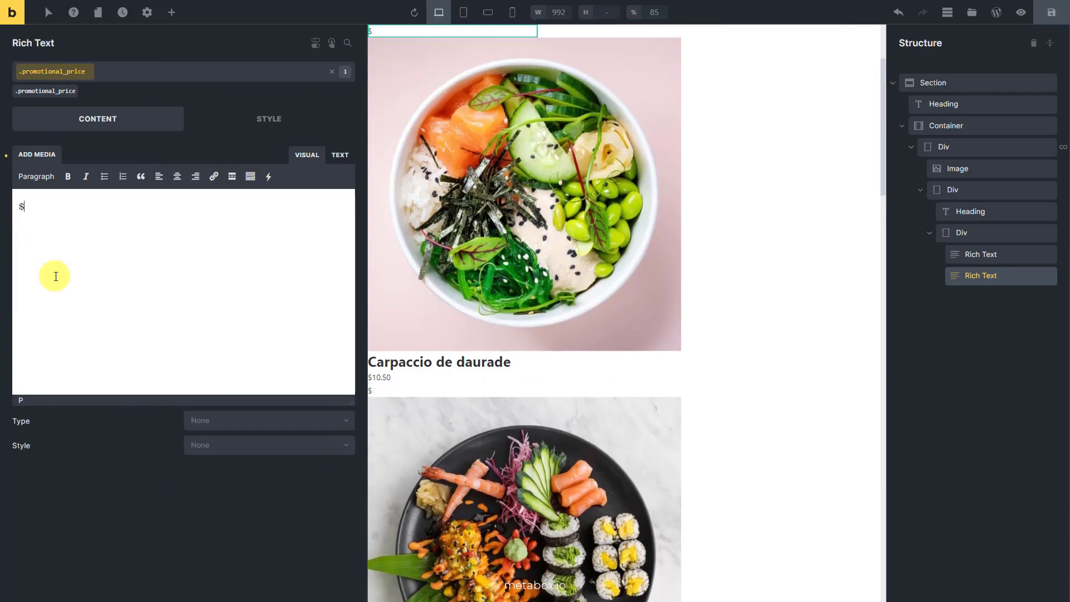
{"action": "left_click", "coordinate": [268, 176]}
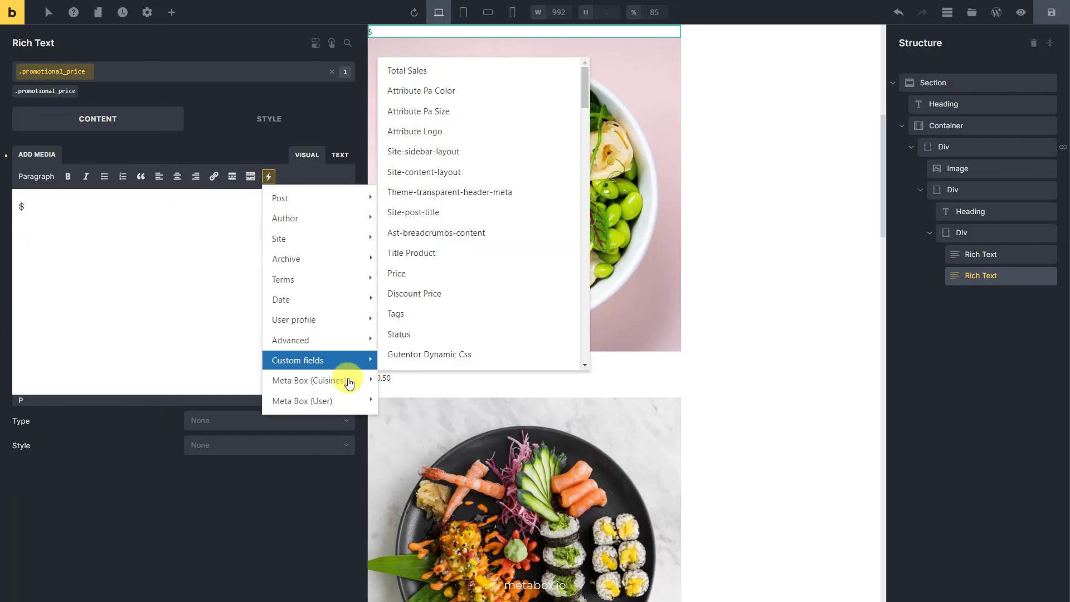
{"action": "left_click", "coordinate": [471, 406]}
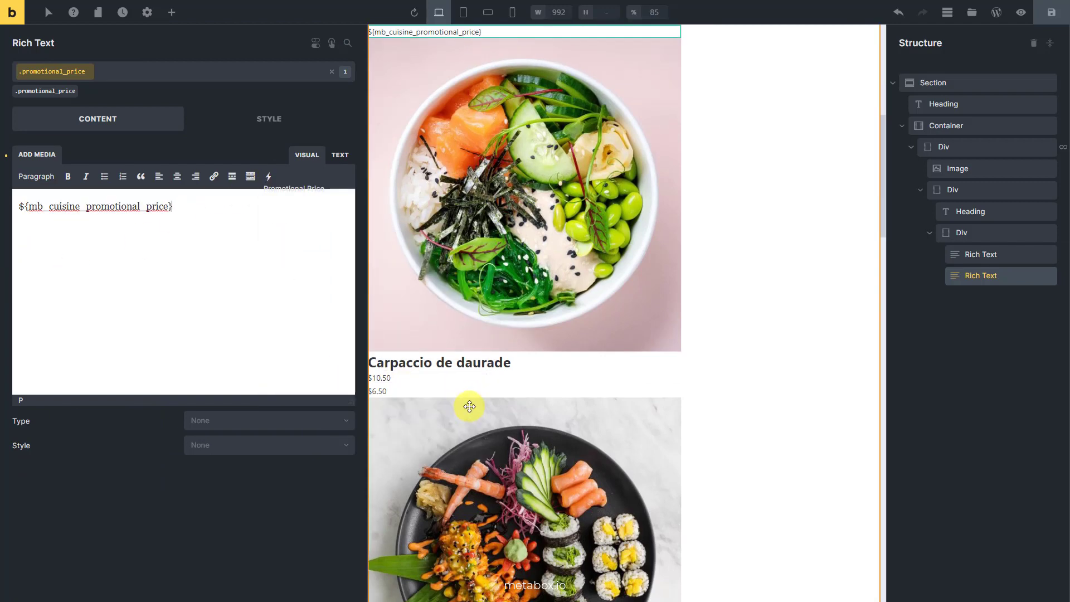
{"action": "left_click", "coordinate": [660, 368]}
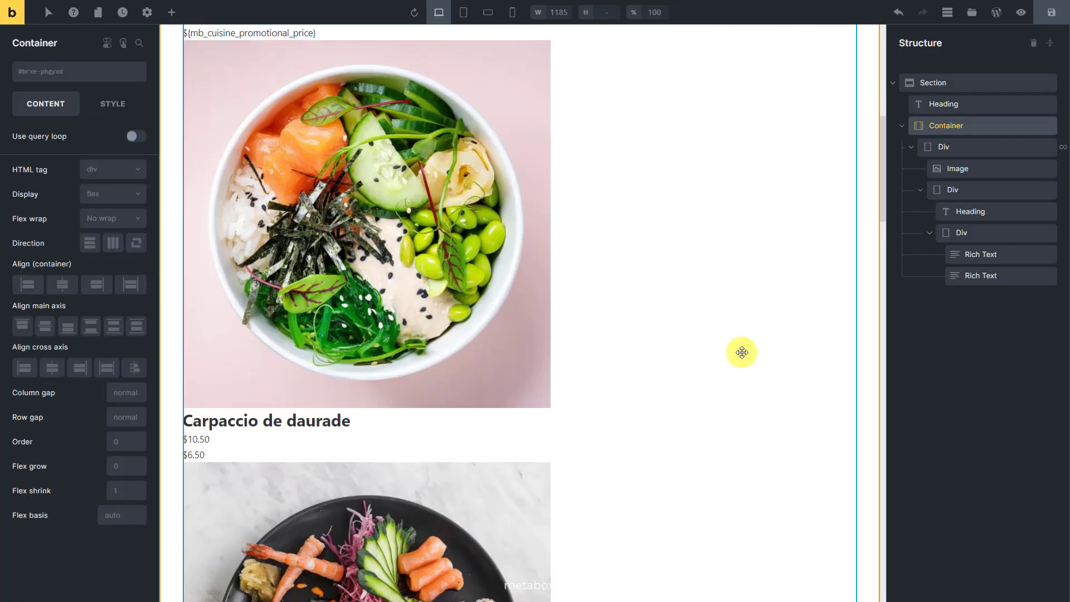
Add a Basic Text element to the Div holding the heading and prices.
{"action": "left_click", "coordinate": [930, 233]}
{"action": "left_click", "coordinate": [954, 189]}
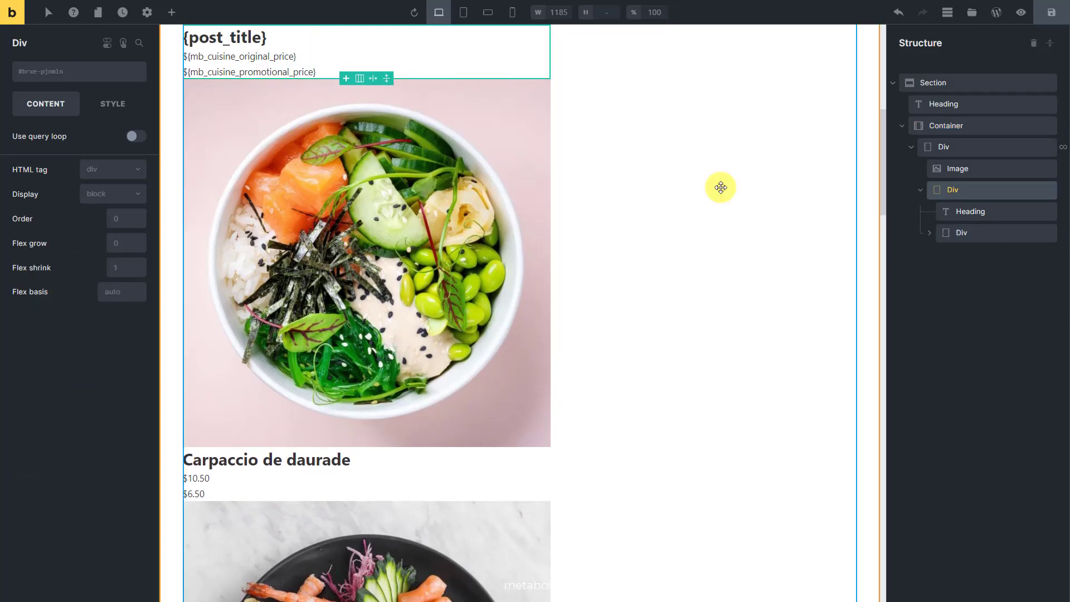
{"action": "left_click", "coordinate": [172, 14]}
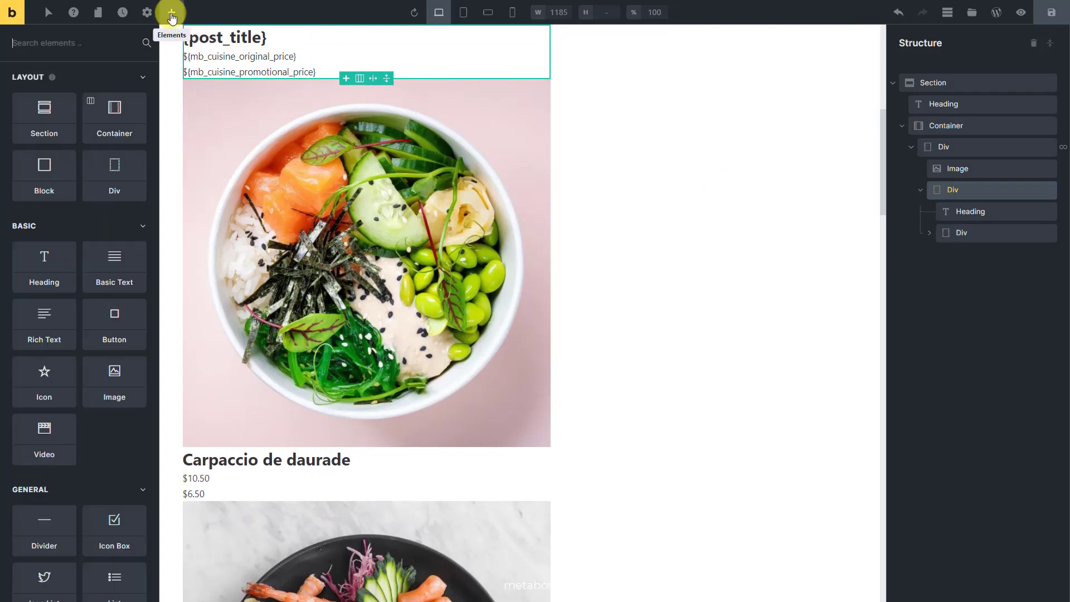
{"action": "left_click", "coordinate": [128, 275]}
{"action": "left_click", "coordinate": [941, 255]}
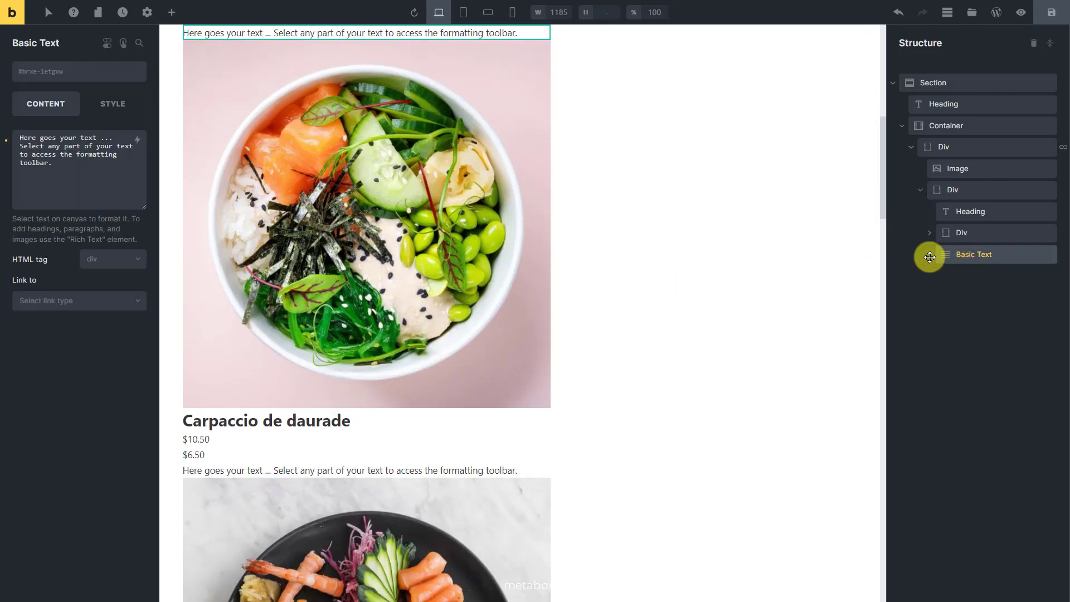
Replace the Basic Text's placeholder with the dynamic Post content tag.
{"action": "left_click", "coordinate": [70, 167]}
{"action": "key", "text": "ctrl+a"}
{"action": "key", "text": "BackSpace"}
{"action": "left_click", "coordinate": [137, 140]}
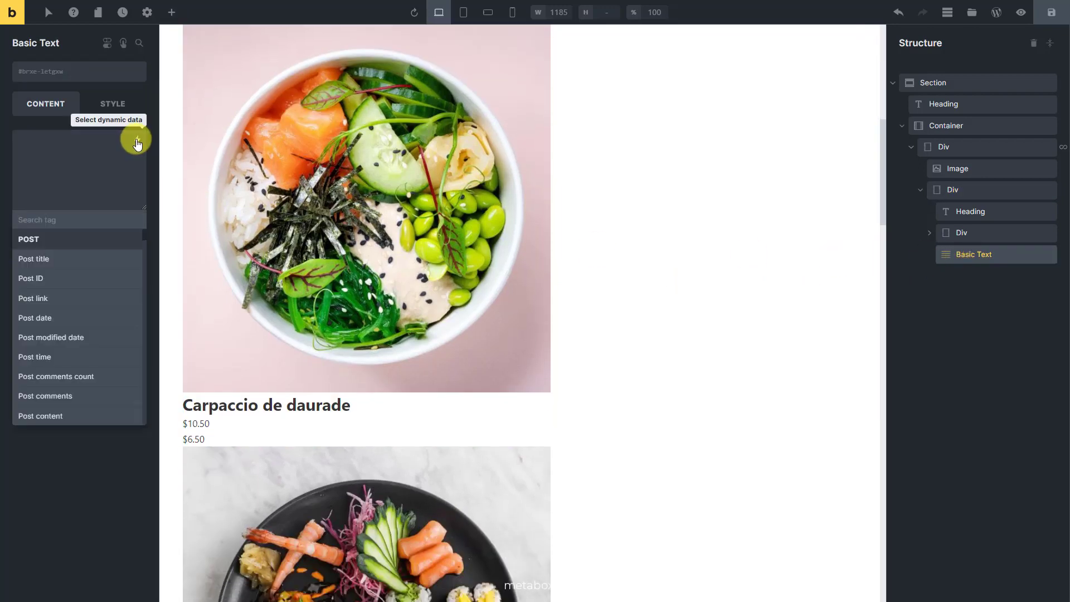
{"action": "scroll", "coordinate": [81, 311], "scroll_direction": "down", "scroll_amount": 2}
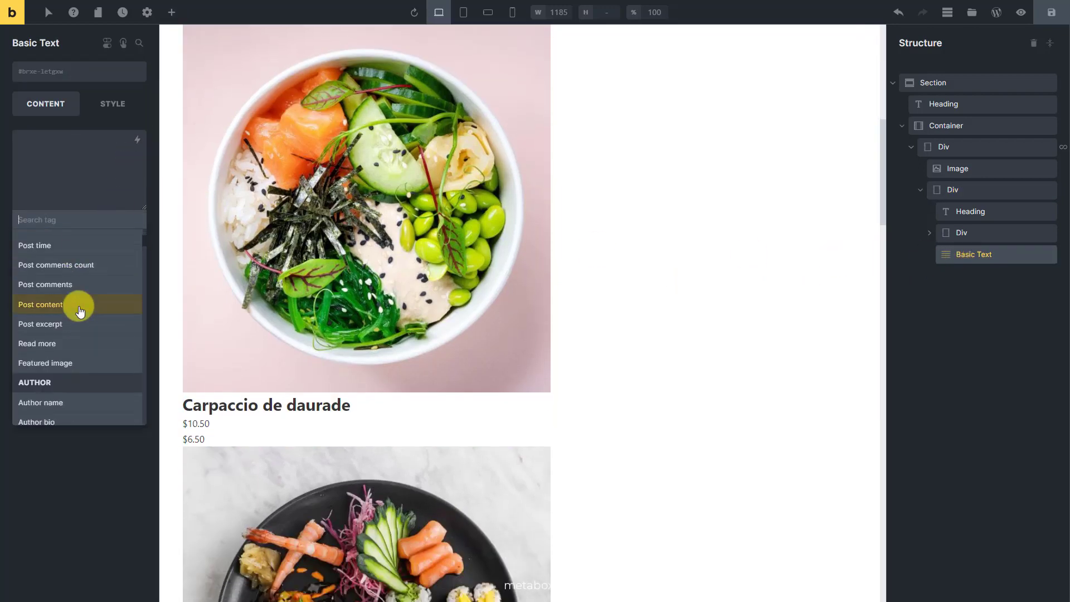
{"action": "left_click", "coordinate": [81, 310]}
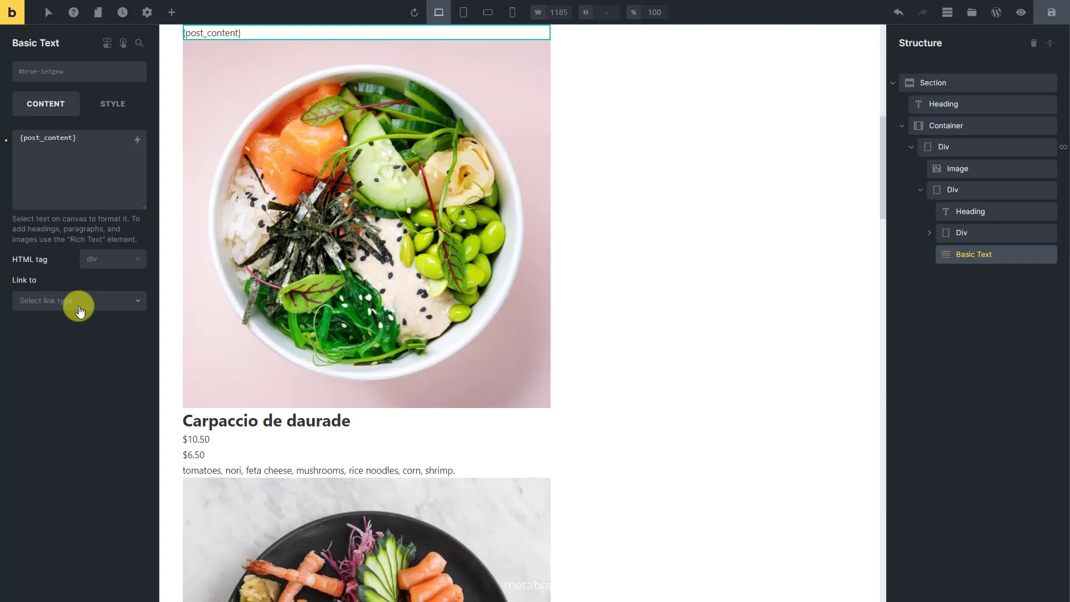
{"action": "scroll", "coordinate": [612, 215], "scroll_direction": "down", "scroll_amount": 15}
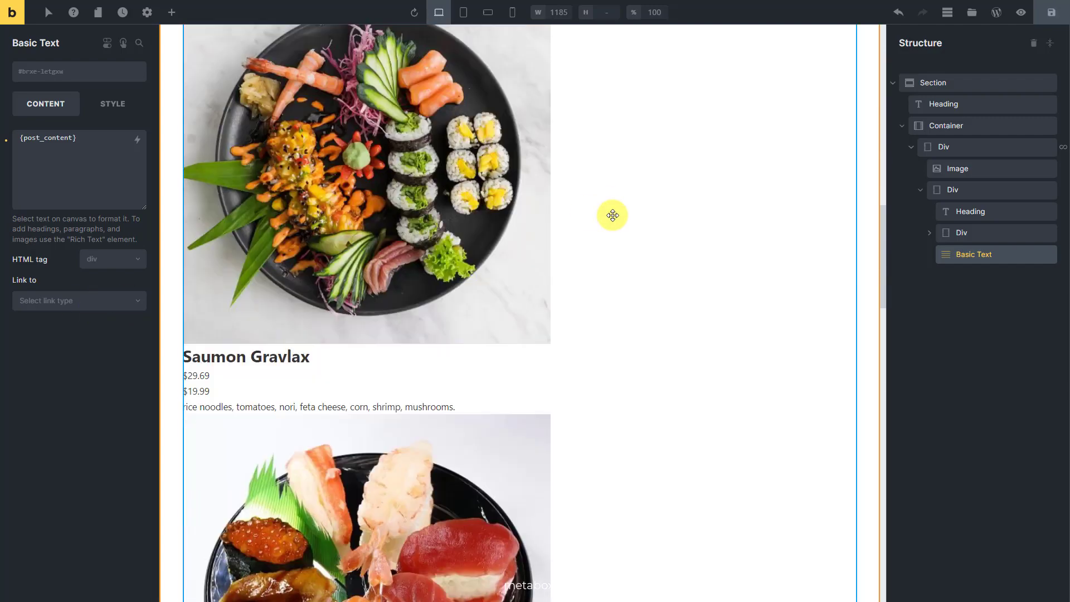
{"action": "scroll", "coordinate": [612, 215], "scroll_direction": "down", "scroll_amount": 15}
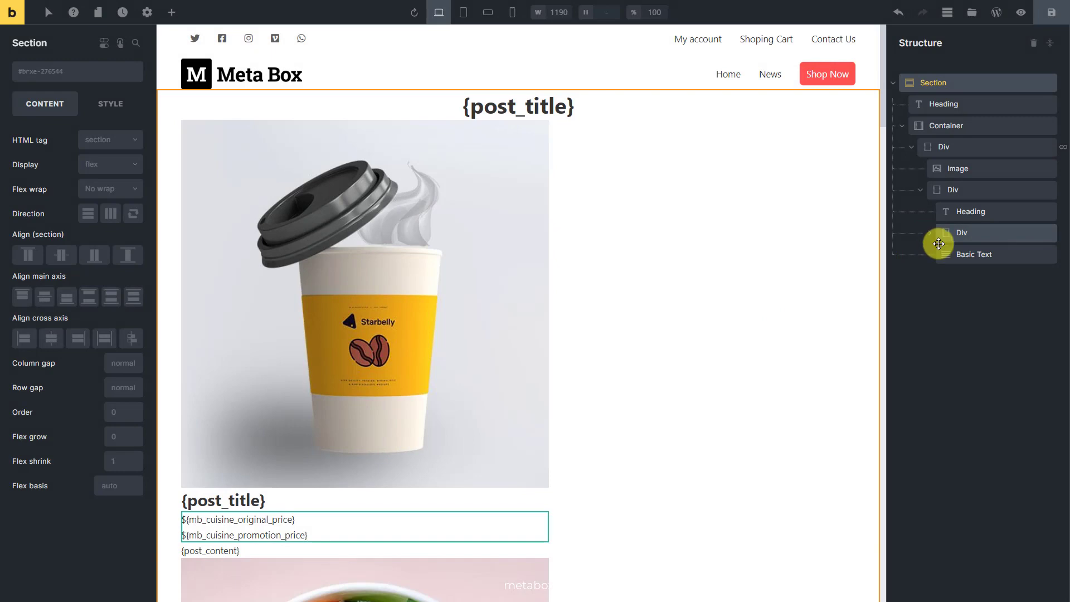
Move the description out of the price Div; set Section top margin 70px and heading bottom margin 20px.
{"action": "mouse_move", "coordinate": [938, 243]}
{"action": "left_mouse_down"}
{"action": "mouse_move", "coordinate": [944, 251]}
{"action": "mouse_move", "coordinate": [930, 249]}
{"action": "left_mouse_up"}
{"action": "left_click", "coordinate": [948, 83]}
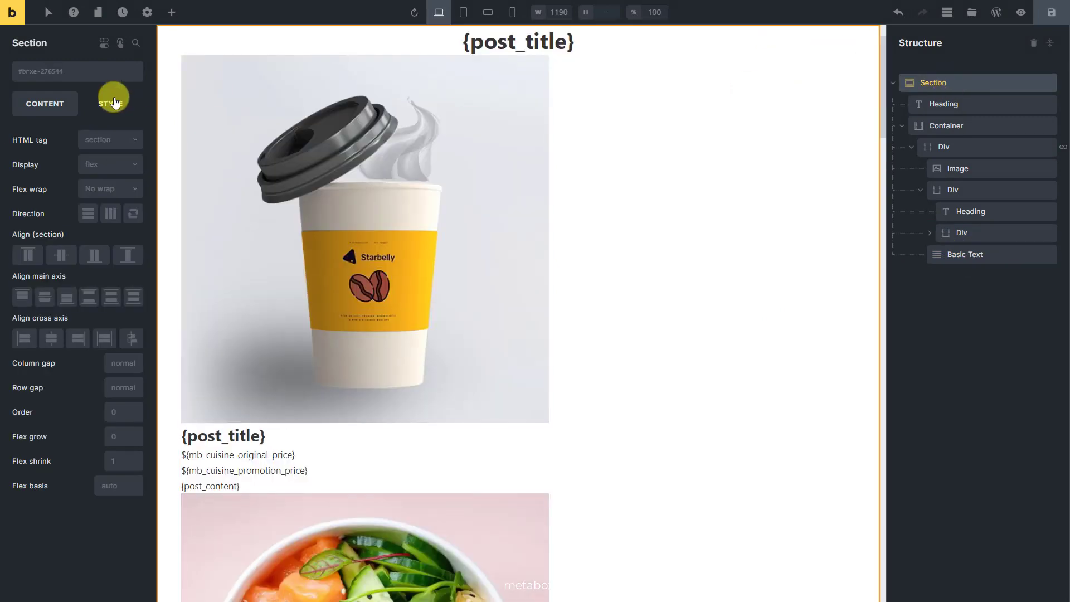
{"action": "left_click", "coordinate": [110, 104]}
{"action": "left_click", "coordinate": [118, 138]}
{"action": "left_click", "coordinate": [78, 214]}
{"action": "type", "text": "70"}
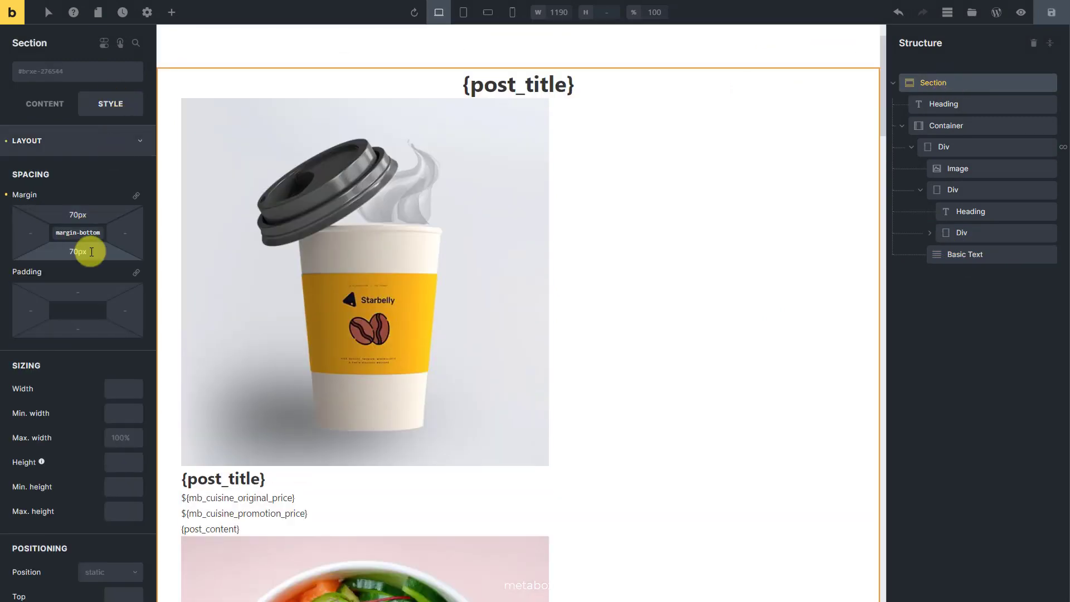
{"action": "left_click", "coordinate": [949, 105]}
{"action": "left_click", "coordinate": [96, 252]}
{"action": "type", "text": "20"}
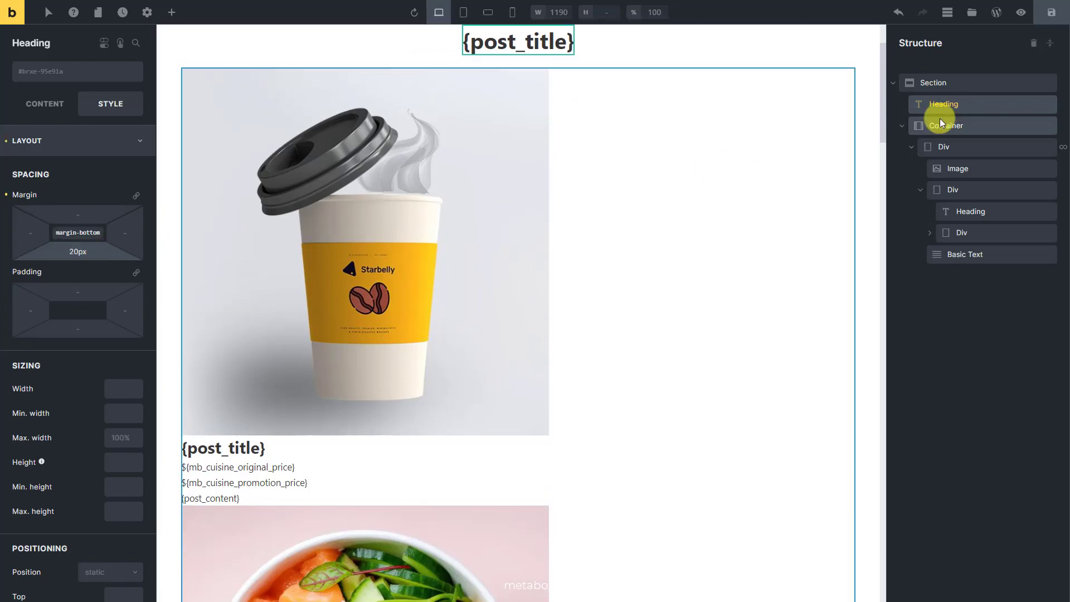
Make the cards Container a wrapping flex row with space-between alignment.
{"action": "left_click", "coordinate": [940, 123]}
{"action": "left_click", "coordinate": [45, 104]}
{"action": "left_click", "coordinate": [110, 193]}
{"action": "left_click", "coordinate": [114, 212]}
{"action": "left_click", "coordinate": [112, 243]}
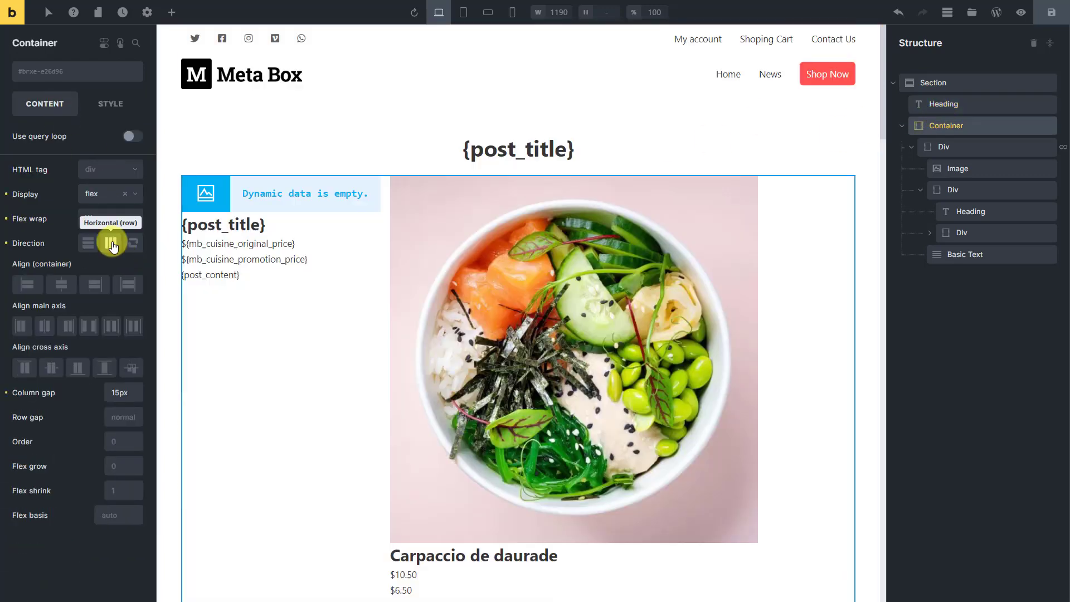
{"action": "left_click", "coordinate": [88, 326]}
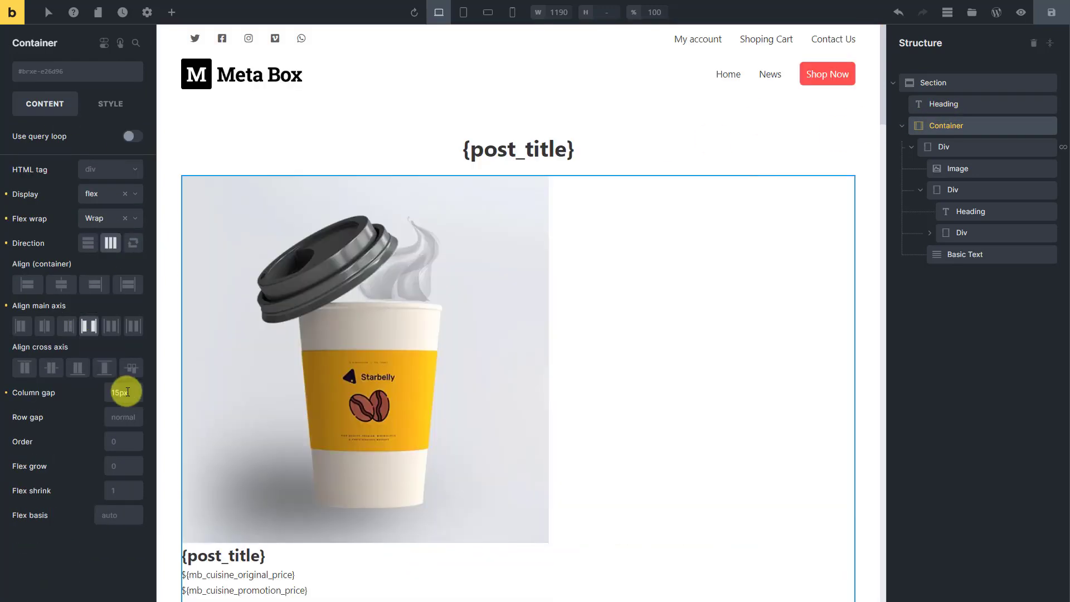
Set the card wrapper Div to 32% width with Rubik font.
{"action": "left_click", "coordinate": [964, 147]}
{"action": "left_click", "coordinate": [114, 105]}
{"action": "left_click", "coordinate": [124, 388]}
{"action": "type", "text": "32%"}
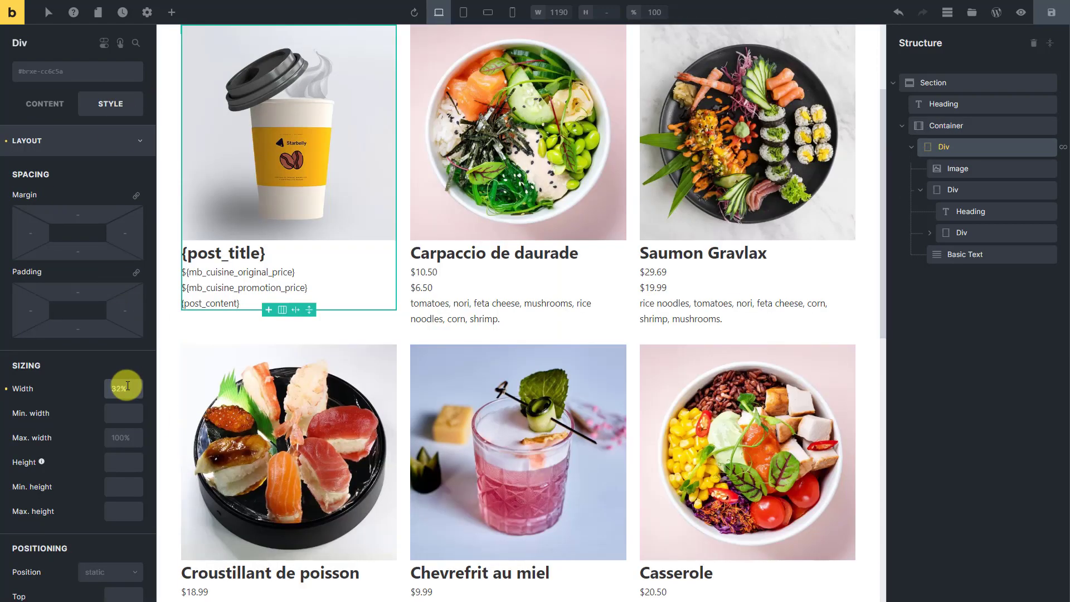
{"action": "left_click", "coordinate": [97, 141]}
{"action": "left_click", "coordinate": [95, 172]}
{"action": "left_click", "coordinate": [95, 343]}
{"action": "left_click", "coordinate": [94, 381]}
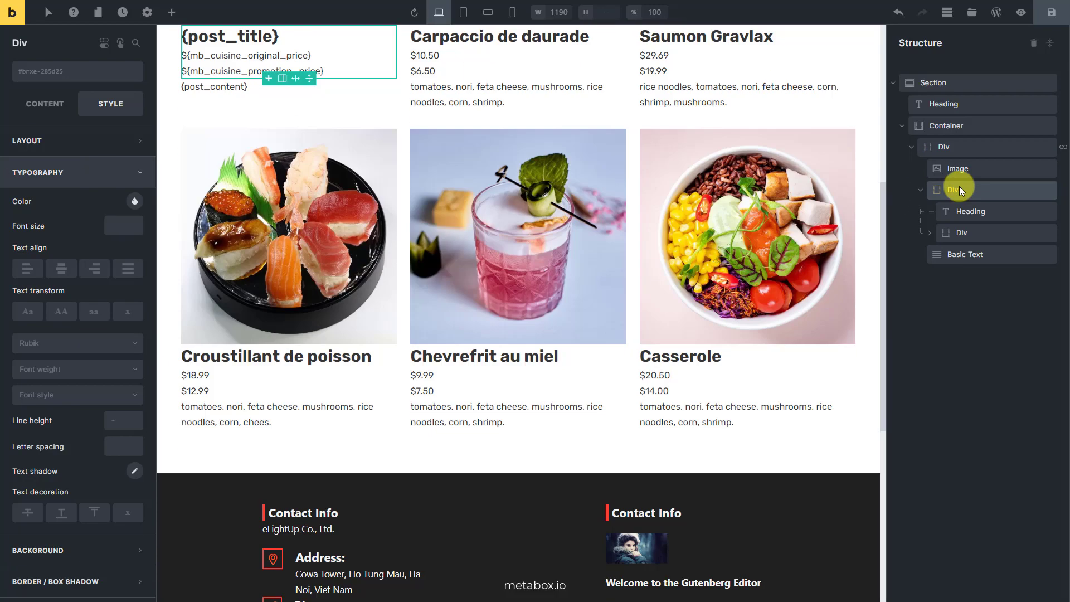
Make the inner title-and-price Div a flex row centered on the cross axis.
{"action": "left_click", "coordinate": [952, 190]}
{"action": "left_click", "coordinate": [106, 183]}
{"action": "left_click", "coordinate": [118, 213]}
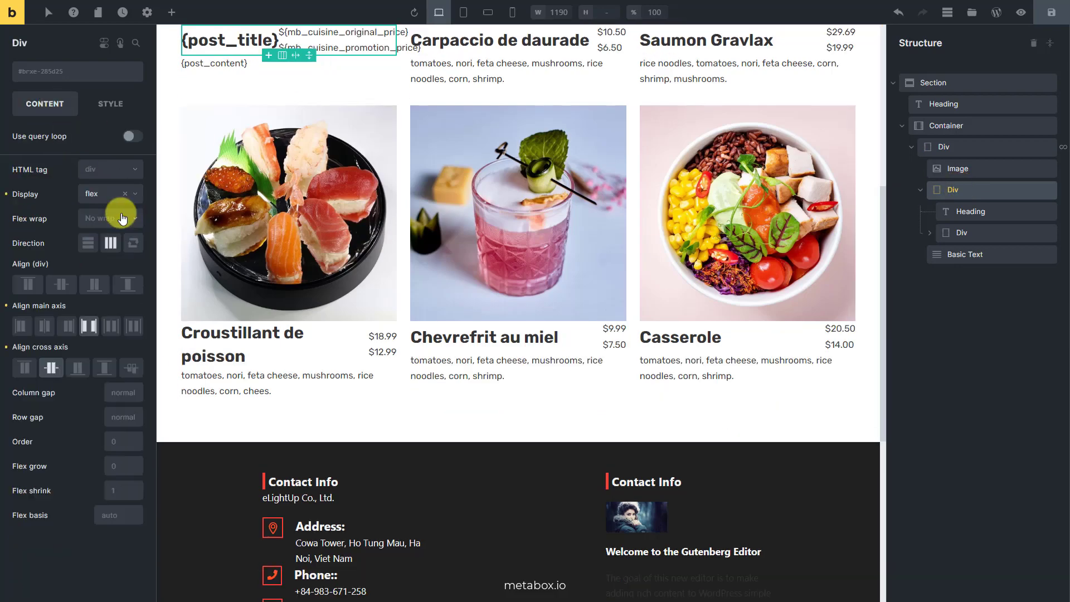
{"action": "left_click", "coordinate": [52, 367]}
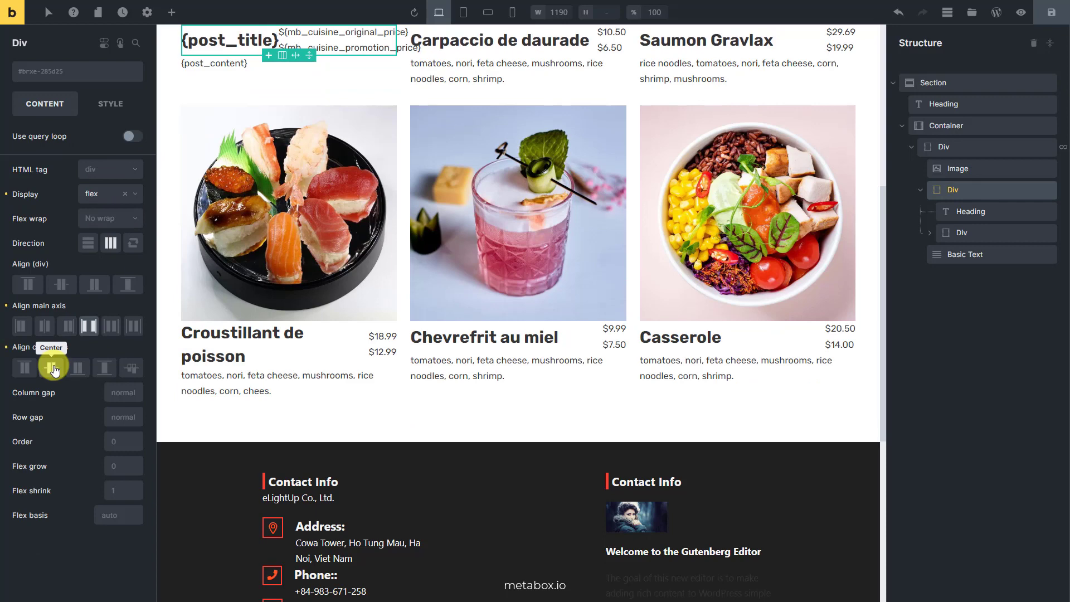
Give the inner Div relative positioning and a light-grey #f2f3f5 background.
{"action": "left_click", "coordinate": [110, 103]}
{"action": "left_click", "coordinate": [90, 136]}
{"action": "scroll", "coordinate": [95, 377], "scroll_direction": "down", "scroll_amount": 4}
{"action": "left_click", "coordinate": [108, 350]}
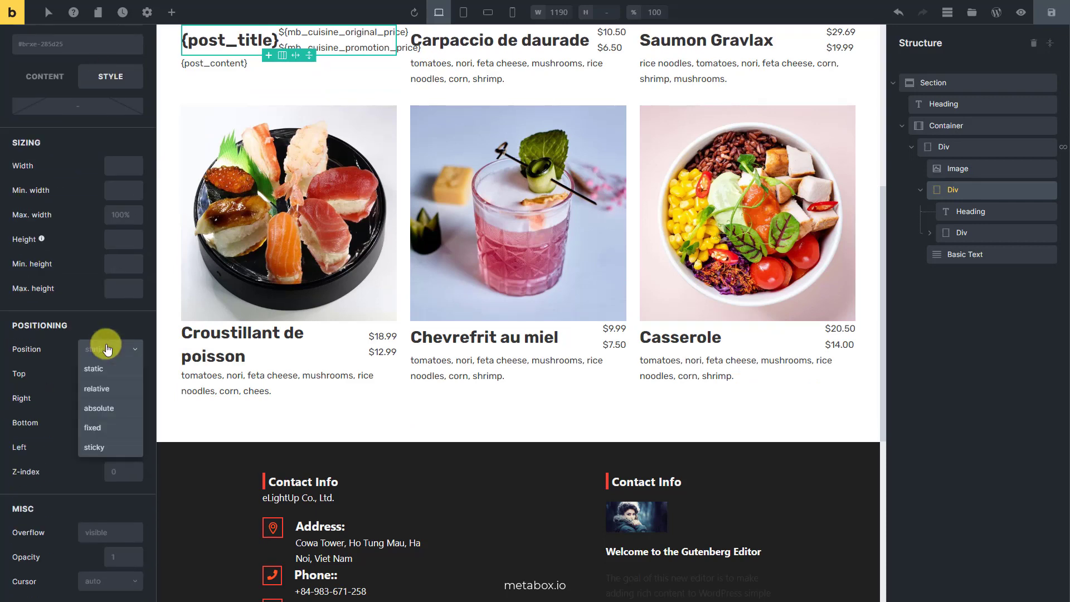
{"action": "left_click", "coordinate": [118, 388]}
{"action": "left_click", "coordinate": [88, 141]}
{"action": "left_click", "coordinate": [83, 203]}
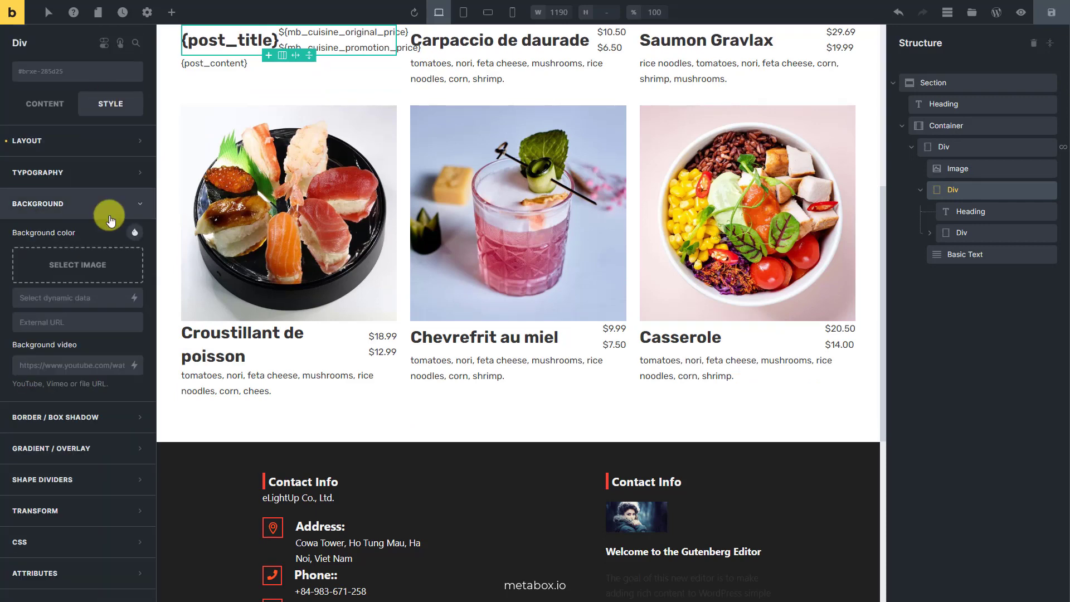
{"action": "left_click", "coordinate": [136, 234]}
{"action": "left_click", "coordinate": [105, 434]}
{"action": "type", "text": "#f2f3f5"}
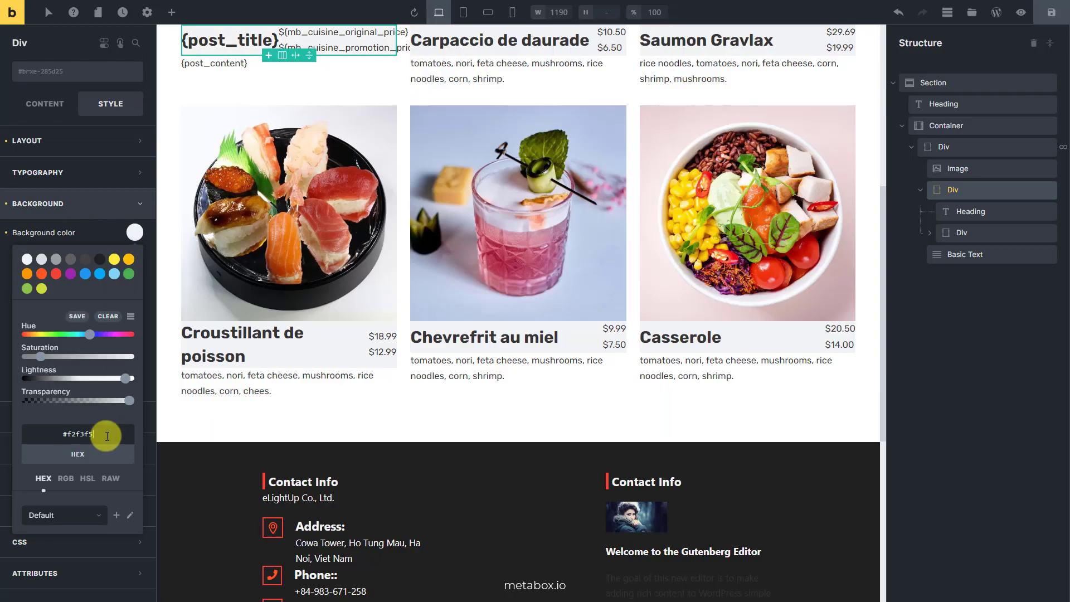
Set the card title heading's font size to 20px.
{"action": "left_click", "coordinate": [962, 211]}
{"action": "left_click", "coordinate": [123, 145]}
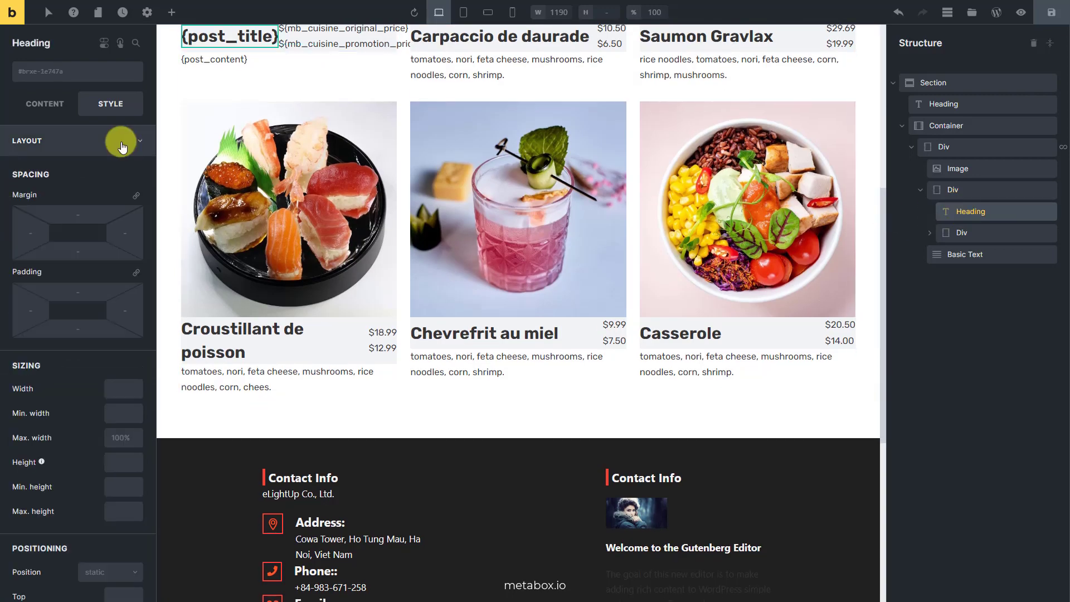
{"action": "left_click", "coordinate": [62, 142]}
{"action": "left_click", "coordinate": [94, 172]}
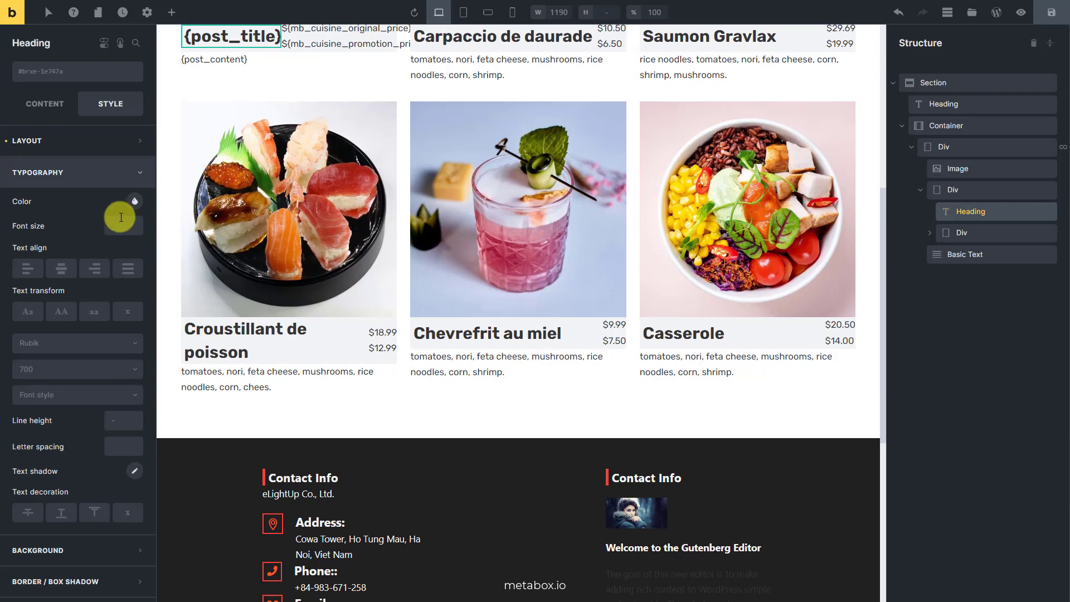
{"action": "left_click", "coordinate": [123, 225]}
{"action": "type", "text": "20"}
{"action": "left_click", "coordinate": [930, 231]}
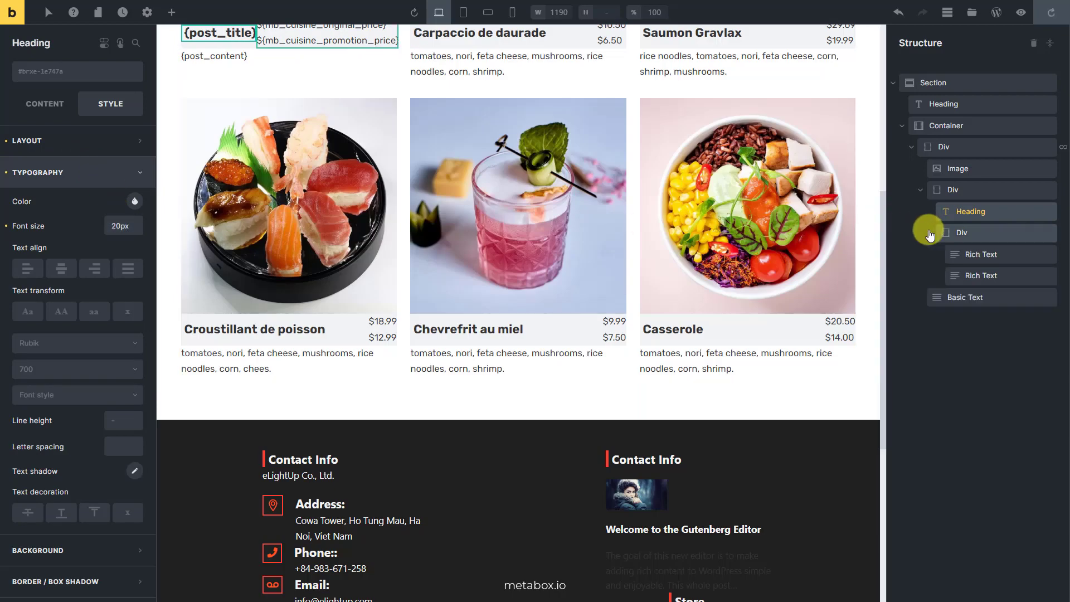
Give the original price text the original-price class and 5px padding.
{"action": "left_click", "coordinate": [955, 252]}
{"action": "left_click", "coordinate": [97, 71]}
{"action": "type", "text": "c"}
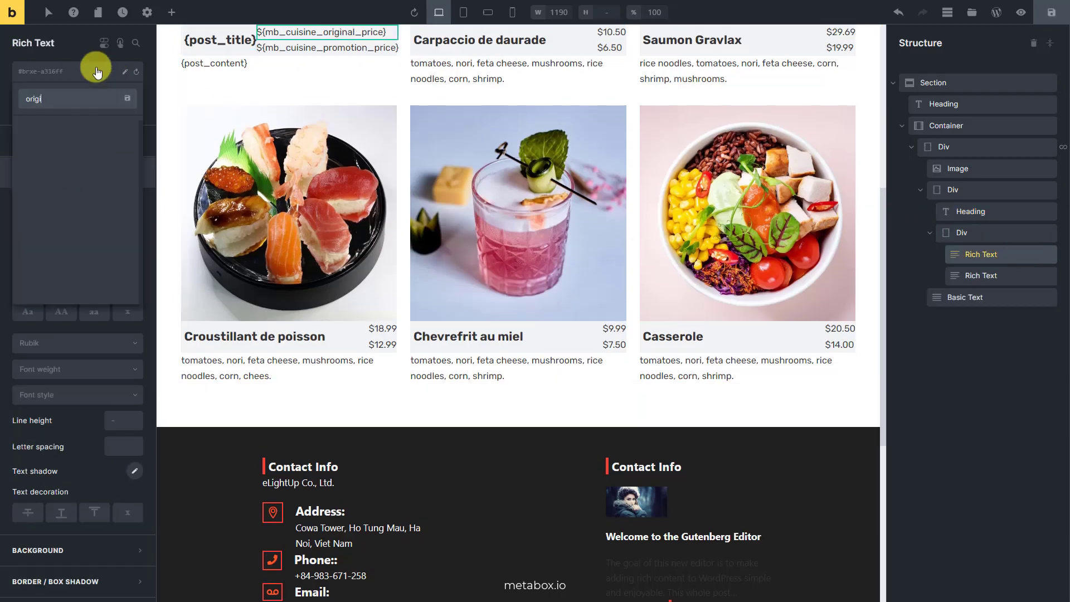
{"action": "type", "text": "riginal-price"}
{"action": "key", "text": "Return"}
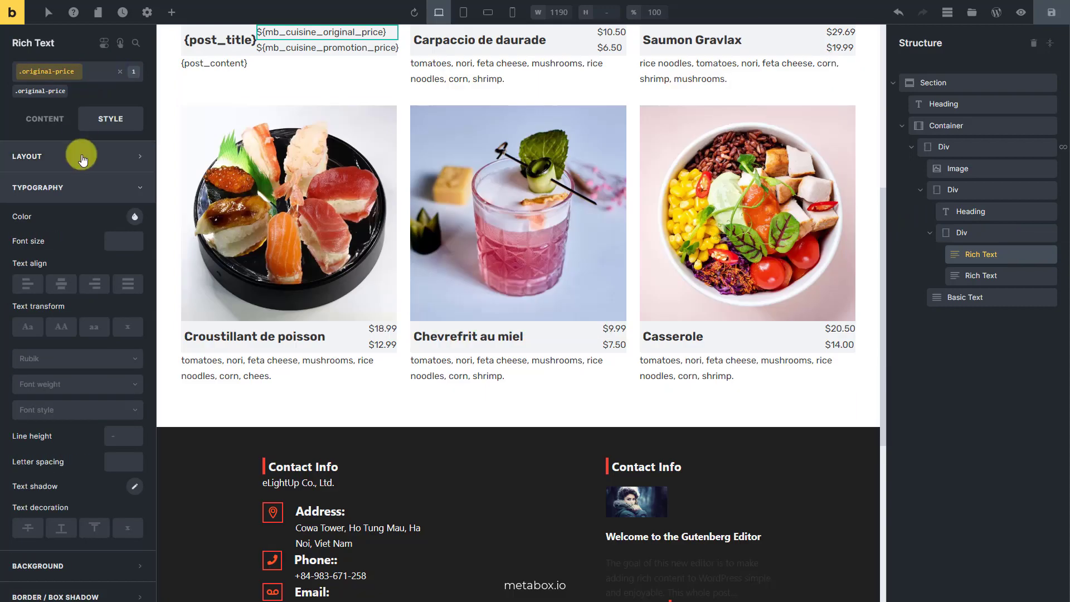
{"action": "left_click", "coordinate": [81, 156]}
{"action": "left_click", "coordinate": [136, 287]}
Position the original price absolutely with a -36px top offset.
{"action": "scroll", "coordinate": [135, 290], "scroll_direction": "down", "scroll_amount": 4}
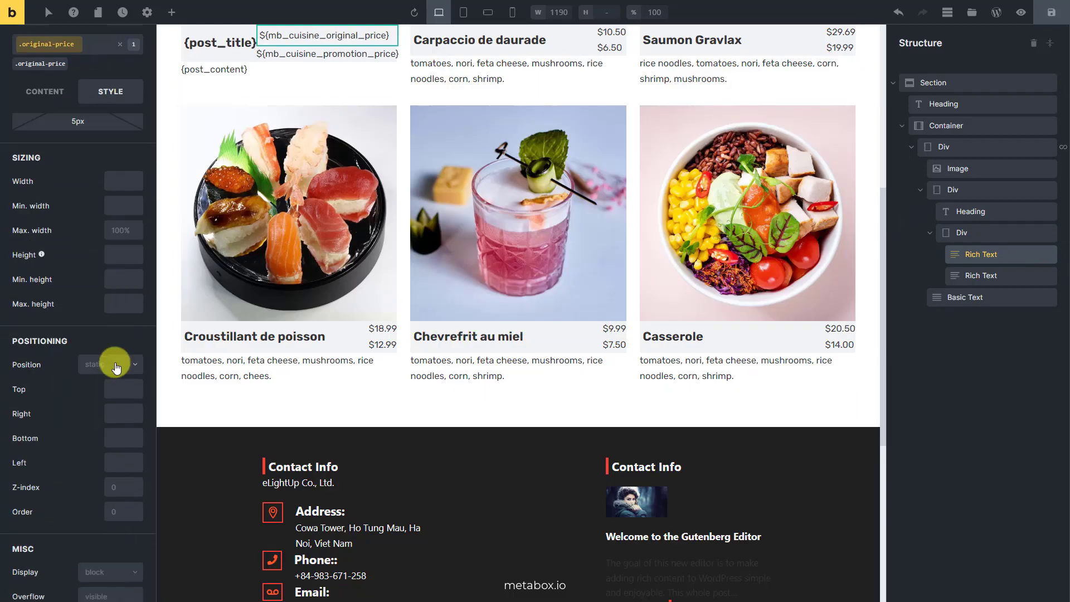
{"action": "left_click", "coordinate": [112, 364]}
{"action": "left_click", "coordinate": [111, 412]}
{"action": "left_click", "coordinate": [123, 389]}
{"action": "type", "text": "-36"}
{"action": "left_click", "coordinate": [121, 412]}
{"action": "scroll", "coordinate": [100, 278], "scroll_direction": "up", "scroll_amount": 5}
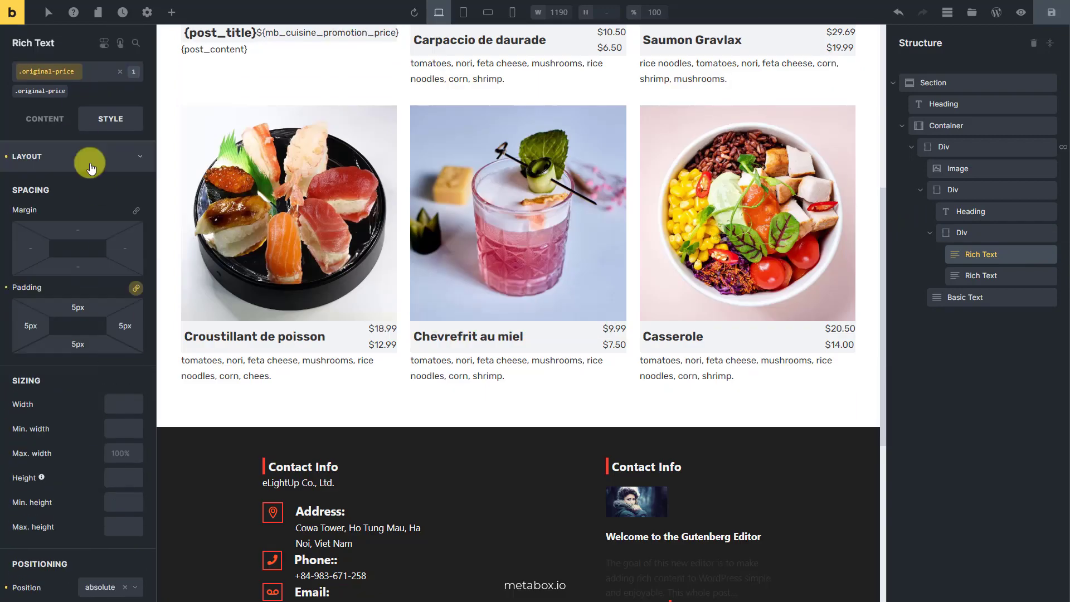
{"action": "left_click", "coordinate": [81, 156]}
Make the original price grey, weight 700 and struck through.
{"action": "left_click", "coordinate": [78, 188]}
{"action": "left_click", "coordinate": [134, 216]}
{"action": "key", "text": "ctrl+v"}
{"action": "left_click", "coordinate": [68, 214]}
{"action": "left_click", "coordinate": [89, 383]}
{"action": "left_click", "coordinate": [25, 521]}
{"action": "left_click", "coordinate": [27, 527]}
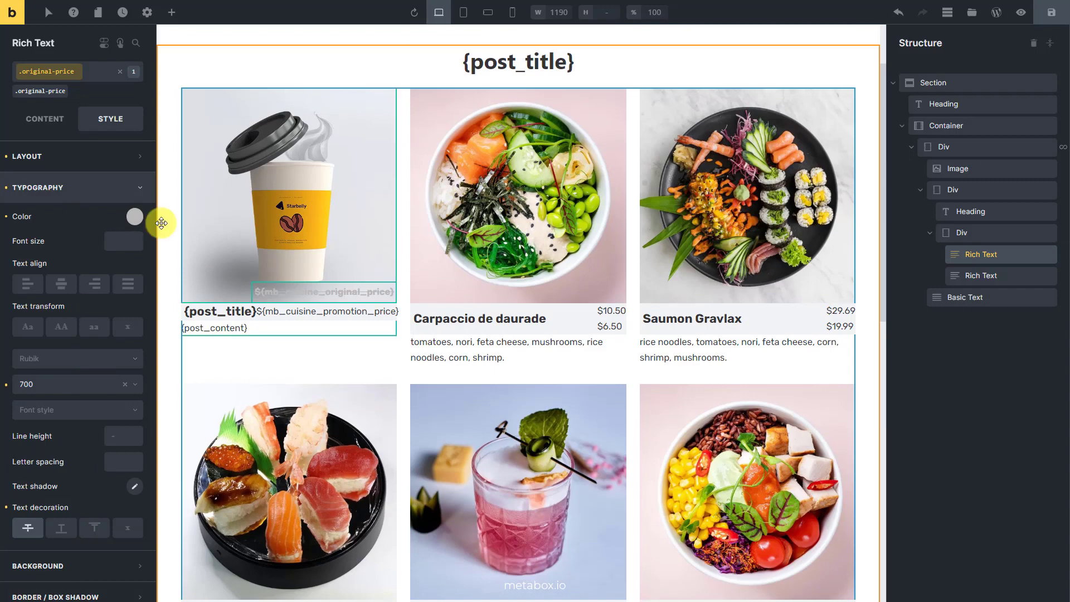
{"action": "left_click", "coordinate": [78, 188]}
Start editing the original price's background colour hex value.
{"action": "left_click", "coordinate": [98, 219]}
{"action": "left_click", "coordinate": [135, 247]}
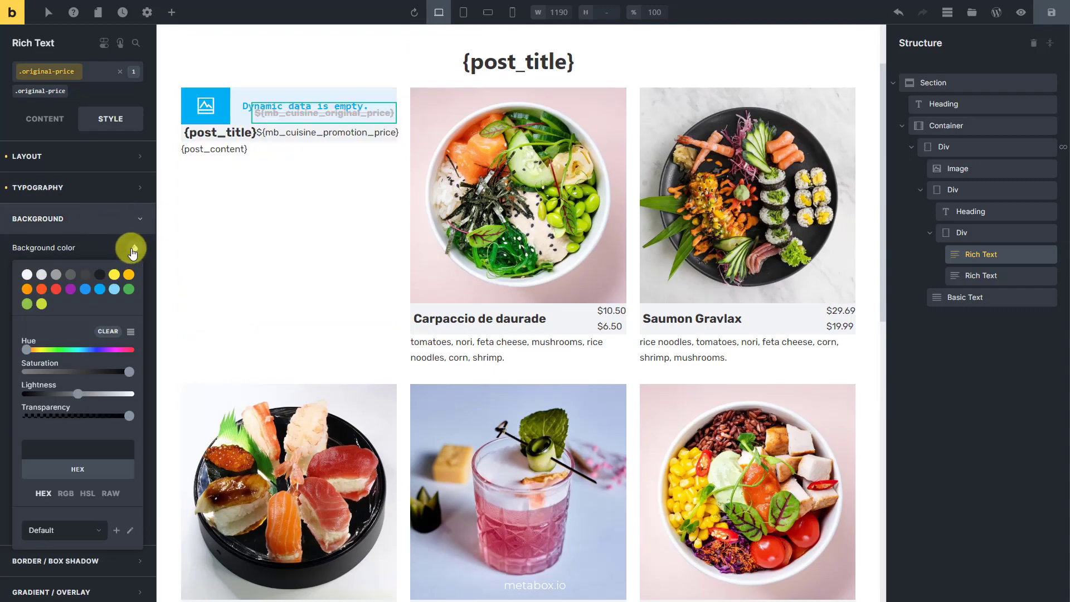
{"action": "left_click", "coordinate": [94, 449]}
Give the promotional price text 5px padding on all sides.
{"action": "left_click", "coordinate": [1007, 275]}
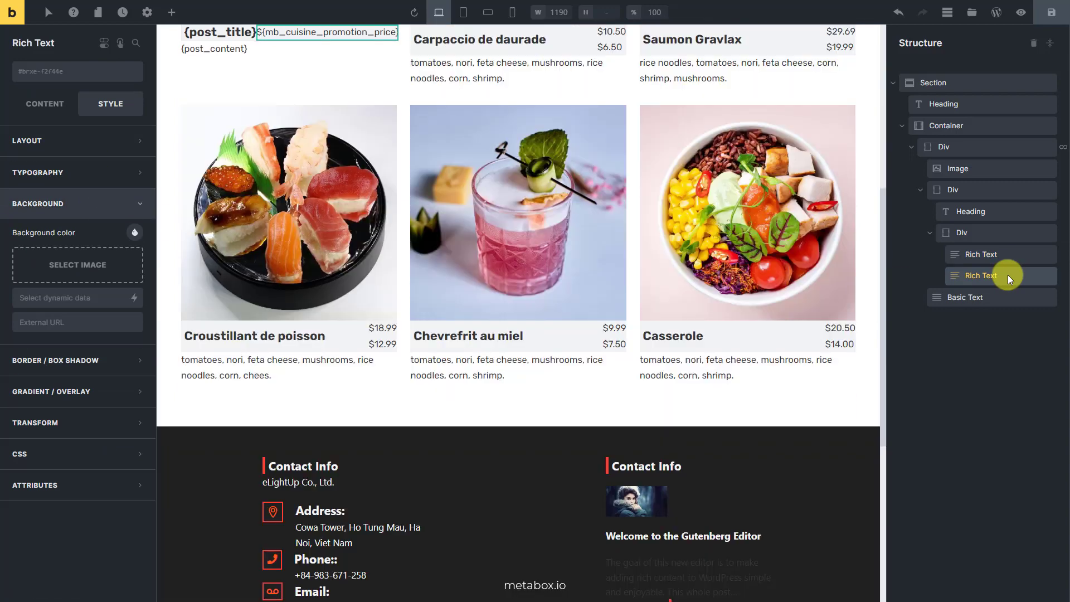
{"action": "left_click", "coordinate": [88, 156]}
{"action": "type", "text": "5"}
{"action": "left_click", "coordinate": [135, 289]}
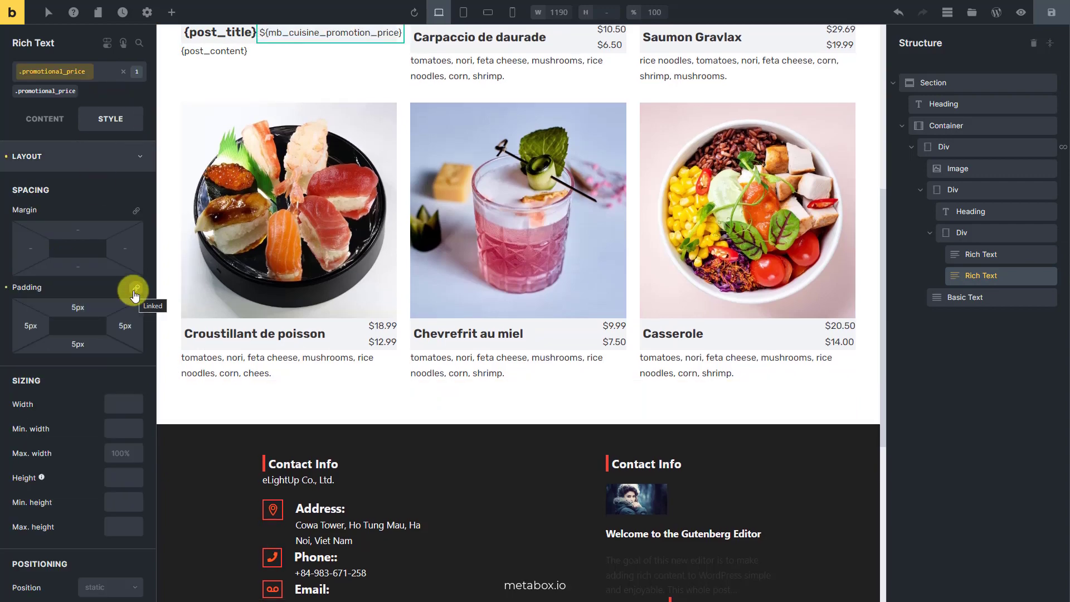
{"action": "left_click", "coordinate": [84, 156]}
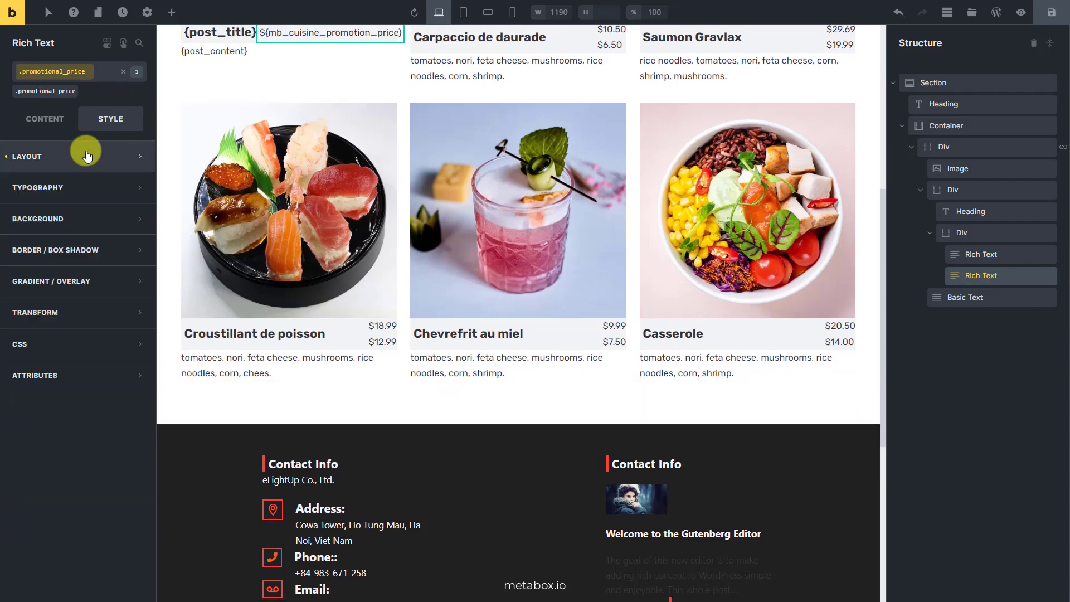
Make the promotional price white, 28px and weight 700.
{"action": "left_click", "coordinate": [84, 188]}
{"action": "left_click", "coordinate": [135, 216]}
{"action": "left_click", "coordinate": [96, 417]}
{"action": "type", "text": "#ffffff"}
{"action": "left_click", "coordinate": [120, 241]}
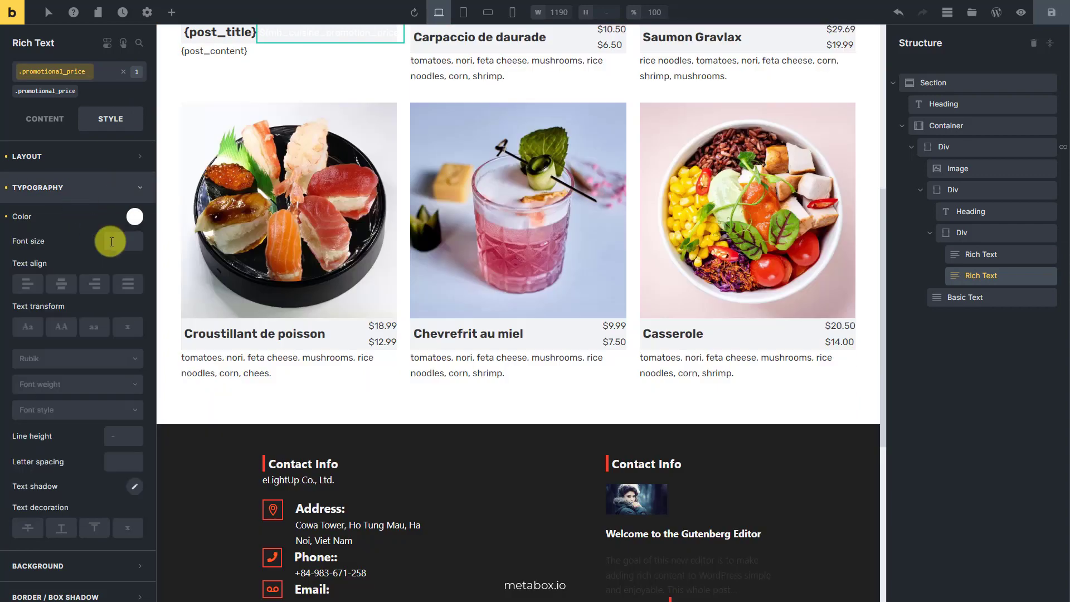
{"action": "type", "text": "28"}
{"action": "left_click", "coordinate": [78, 384]}
{"action": "left_click", "coordinate": [91, 513]}
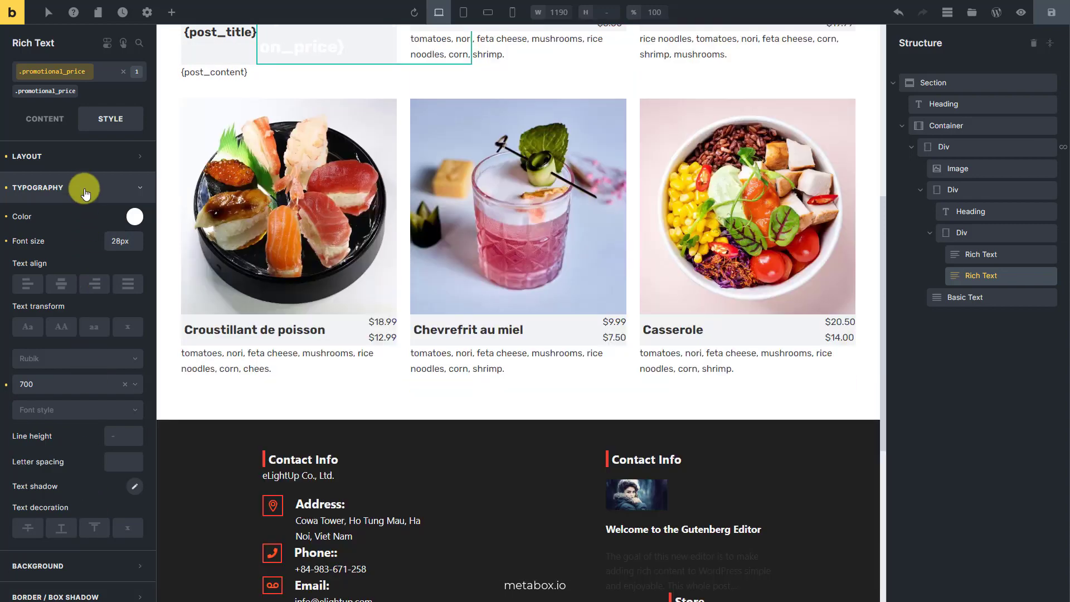
{"action": "left_click", "coordinate": [85, 187]}
Give the promotional price an amber #ffc107 background.
{"action": "left_click", "coordinate": [83, 218]}
{"action": "left_click", "coordinate": [135, 248]}
{"action": "left_click", "coordinate": [128, 274]}
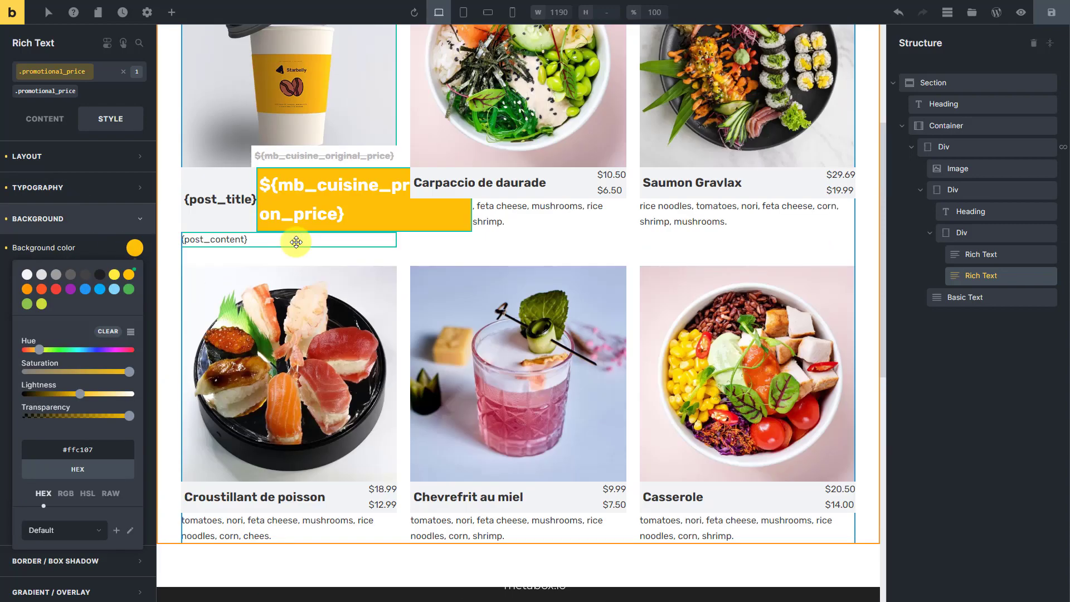